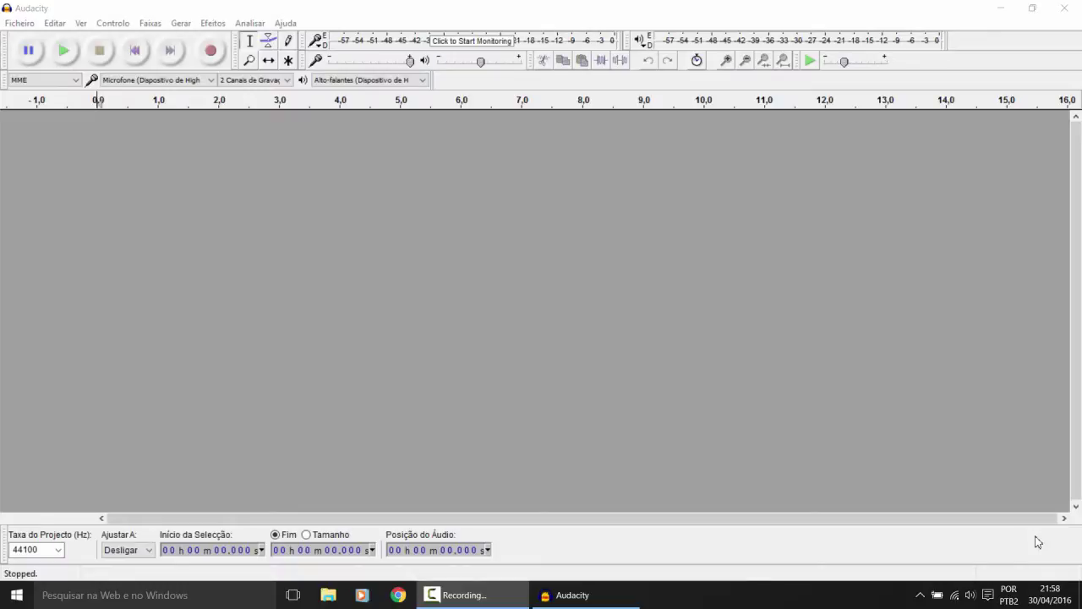
Step: Record a test track while trying different recording volumes, leave the level slightly below maximum, and stop the recording
click(18, 23)
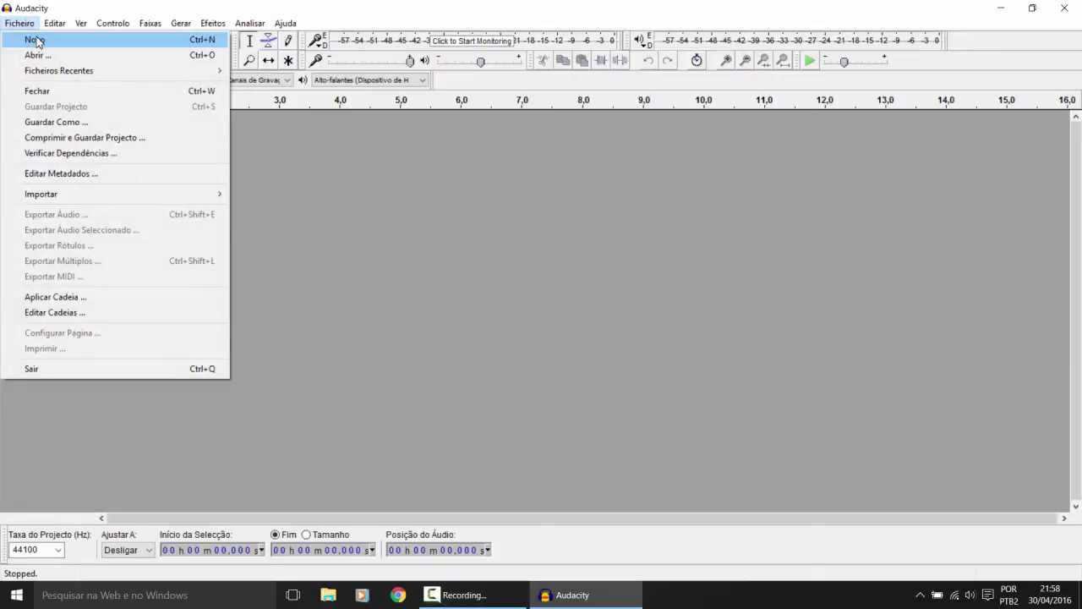
click(184, 5)
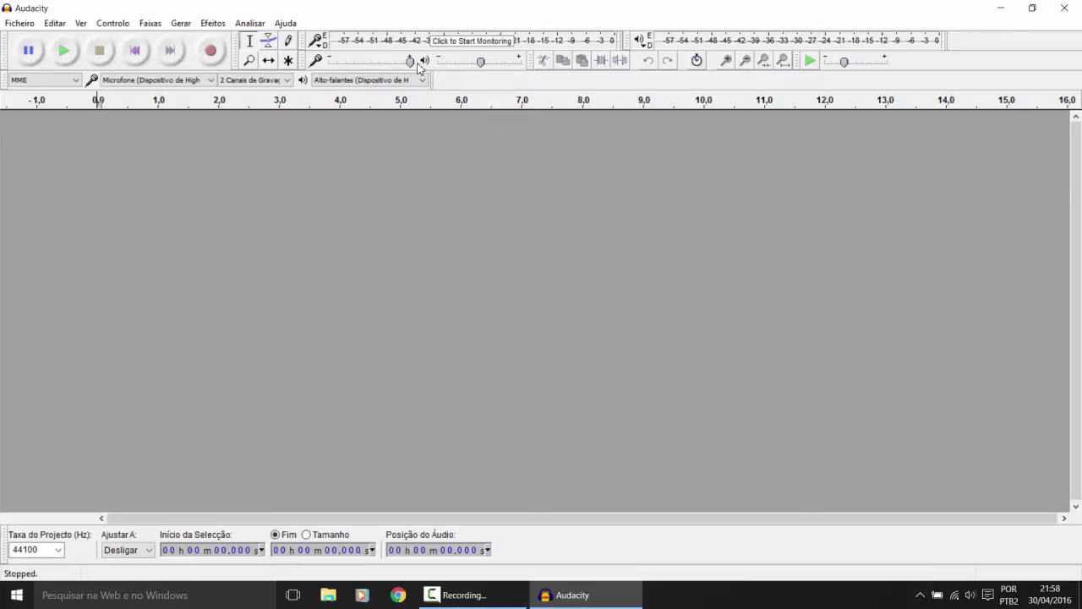
click(210, 51)
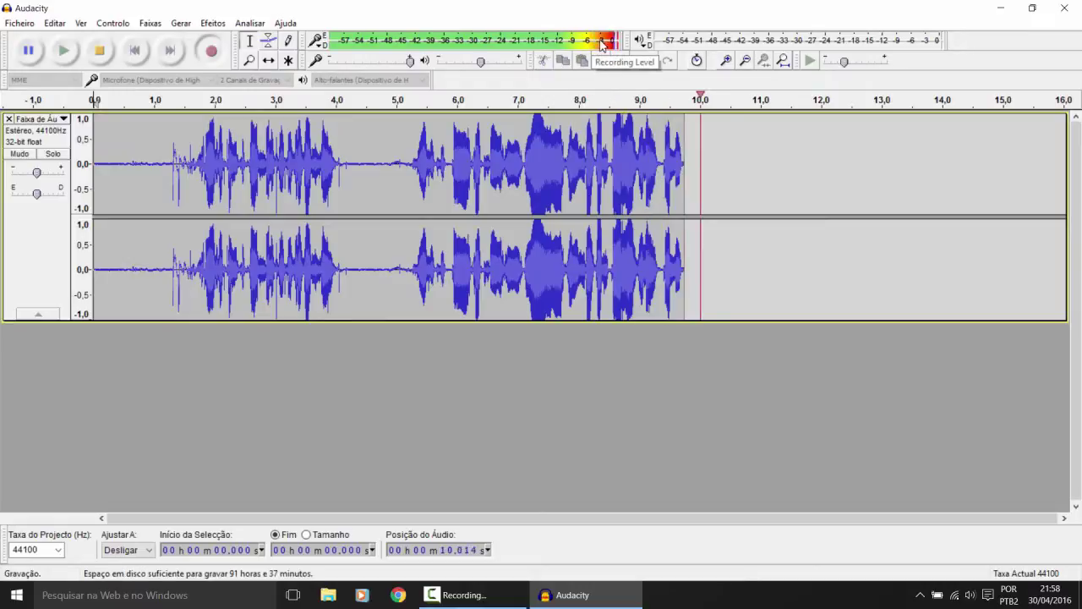
drag(410, 62, 386, 68)
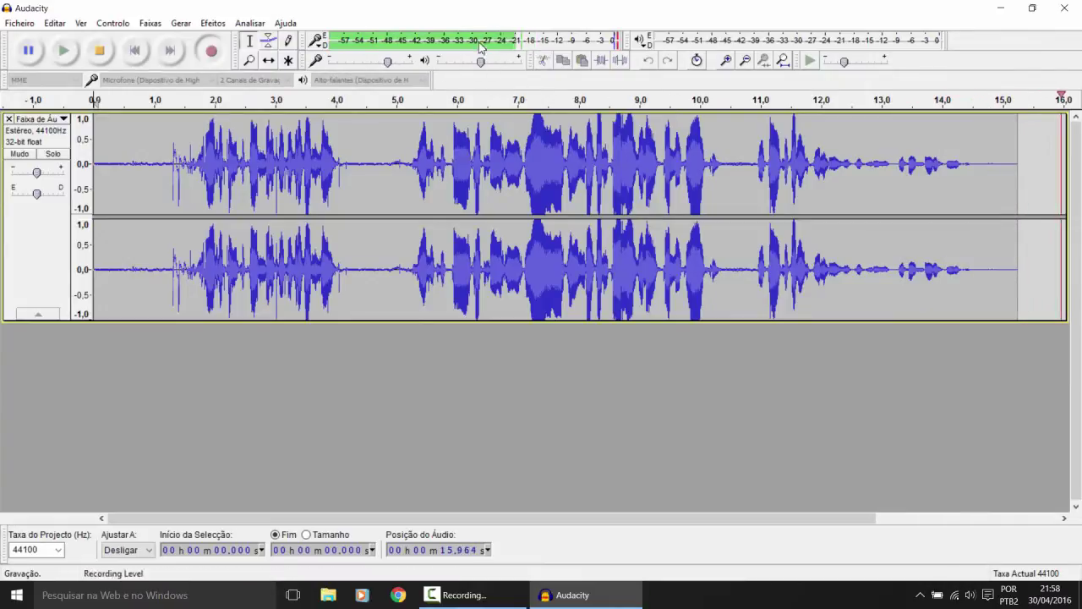
click(403, 62)
drag(407, 65, 419, 65)
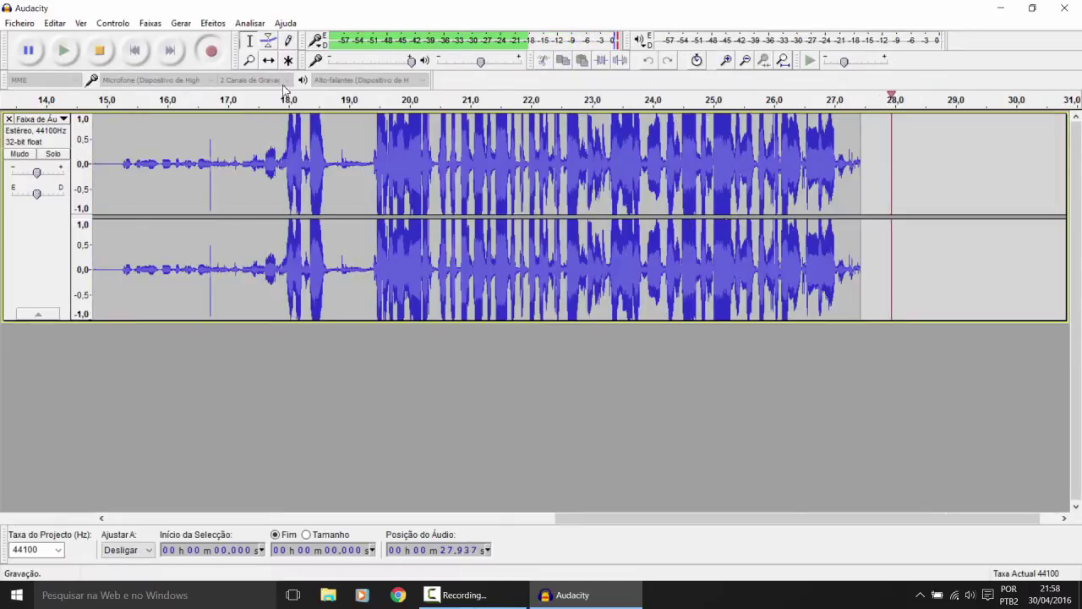
drag(413, 63, 399, 67)
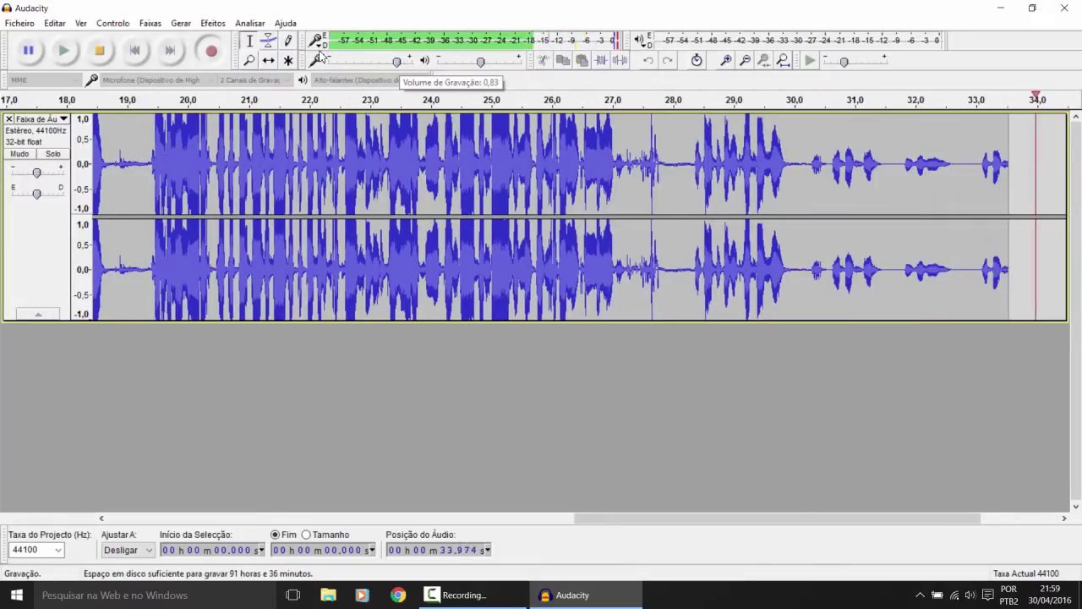
drag(396, 63, 406, 67)
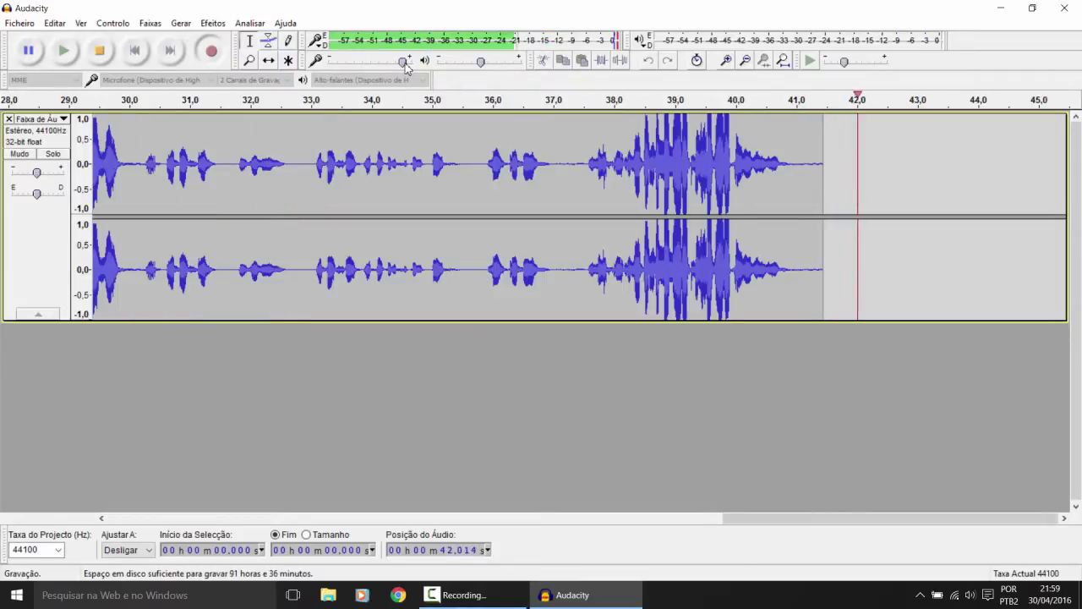
click(405, 66)
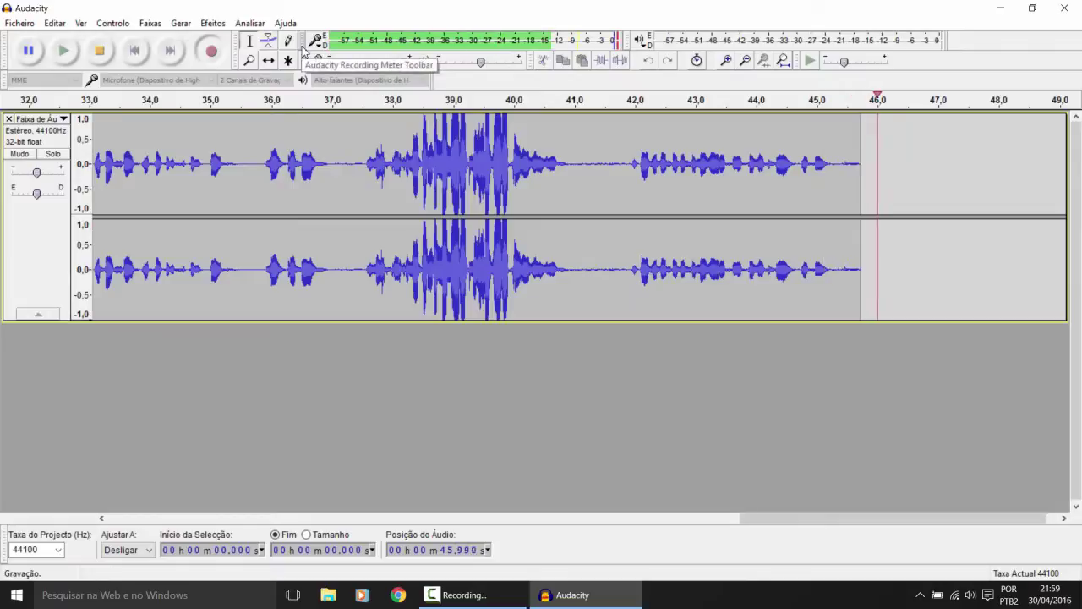
mouse_move(404, 67)
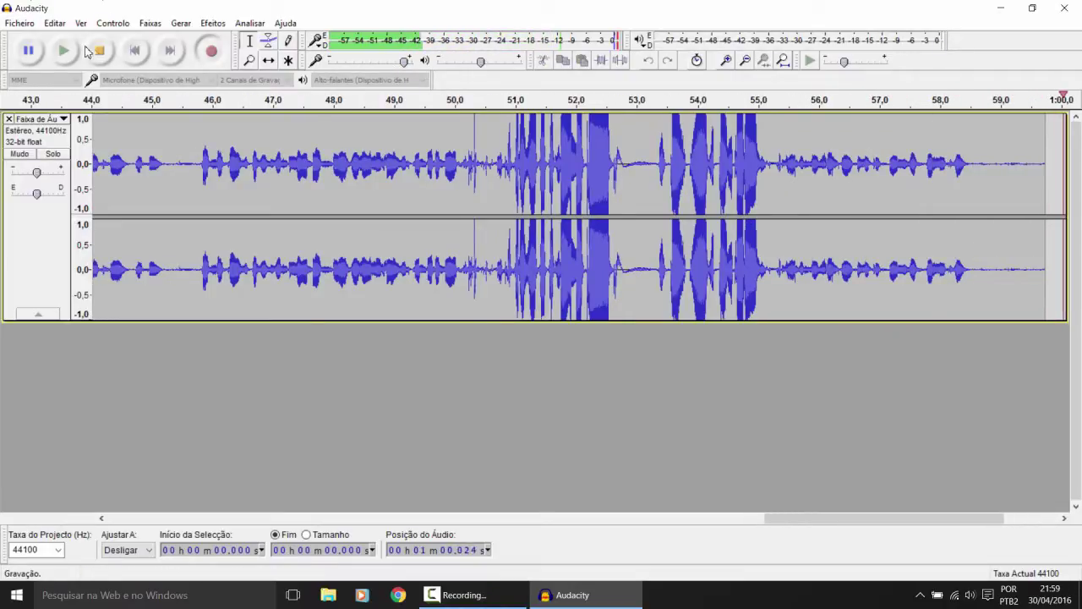
click(99, 51)
Step: Create a new empty project and close the test recording's project without saving it
click(22, 20)
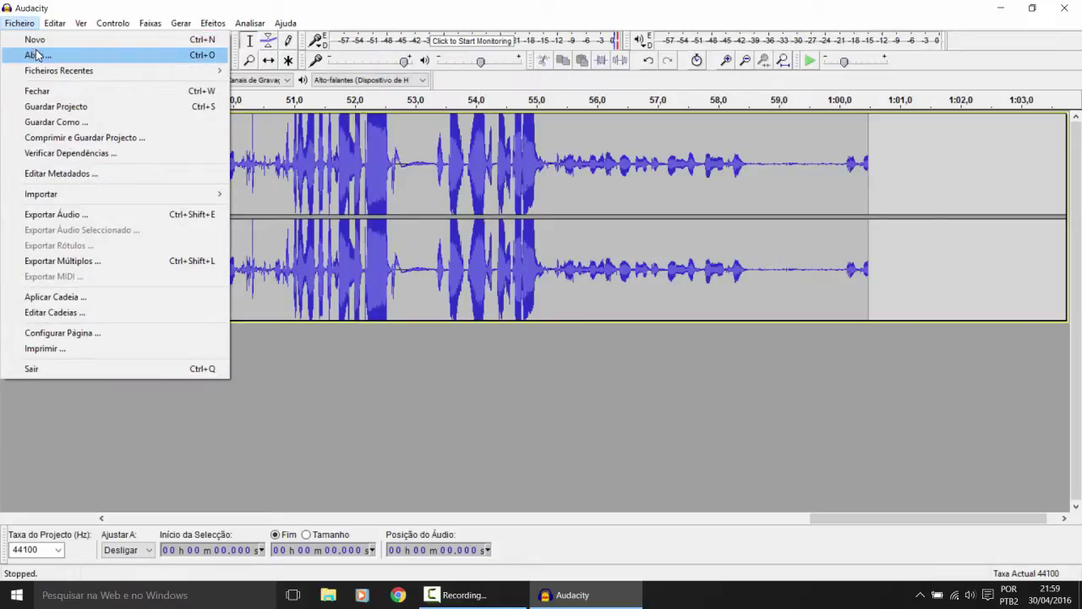
click(37, 40)
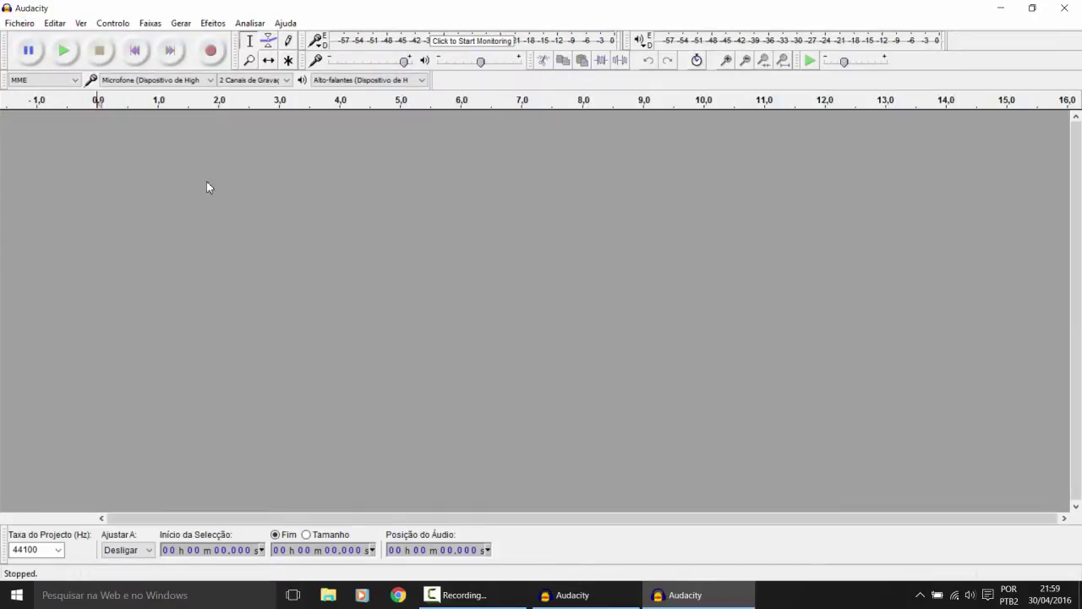
click(556, 598)
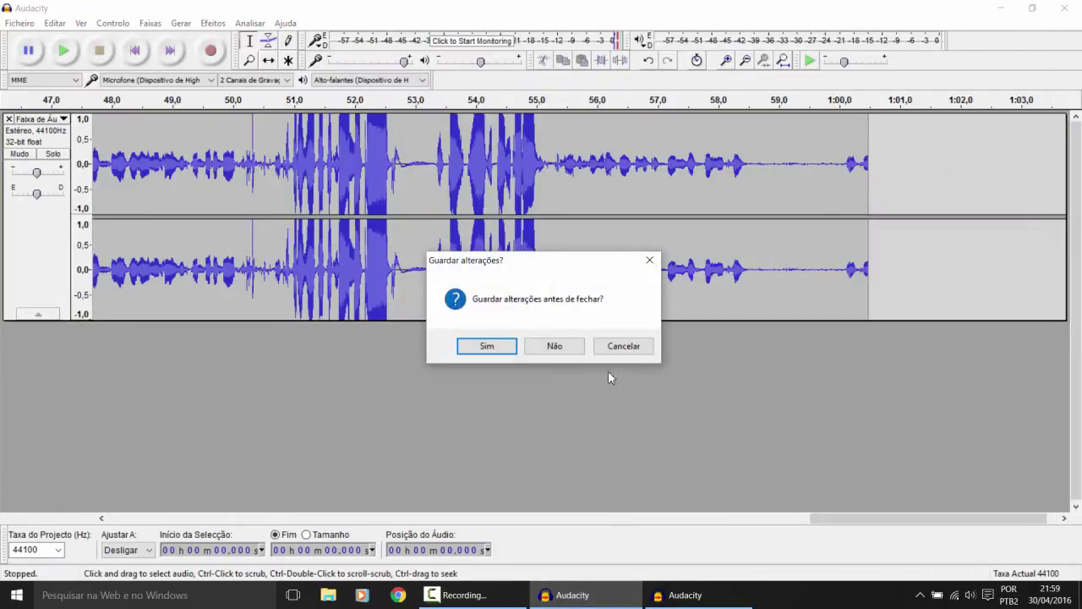
key(Return)
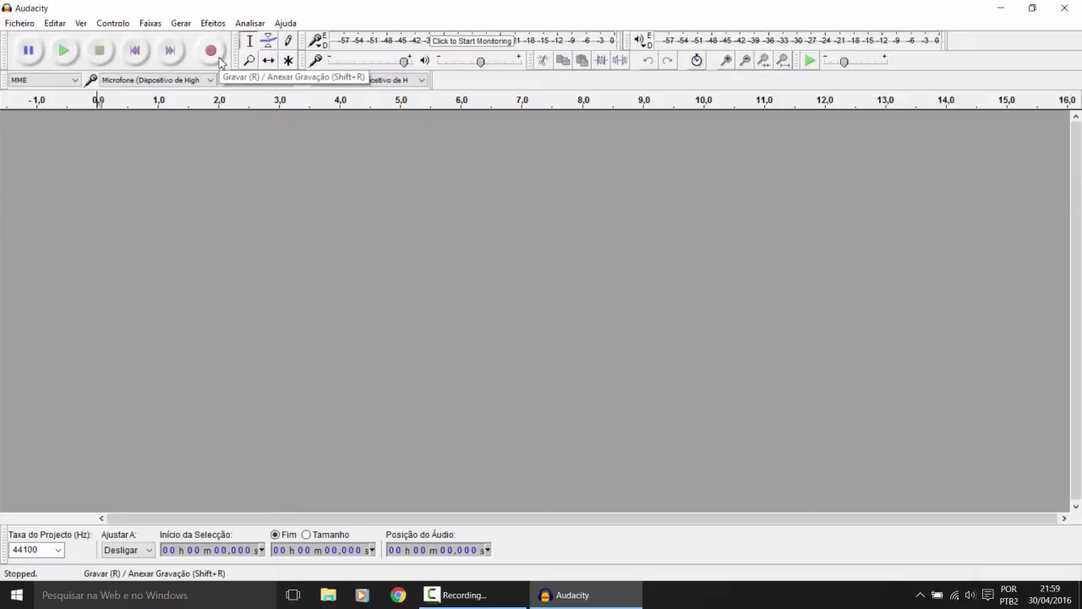
Step: Record a new voice track about 22.6 seconds long and return the view to its start
key(r)
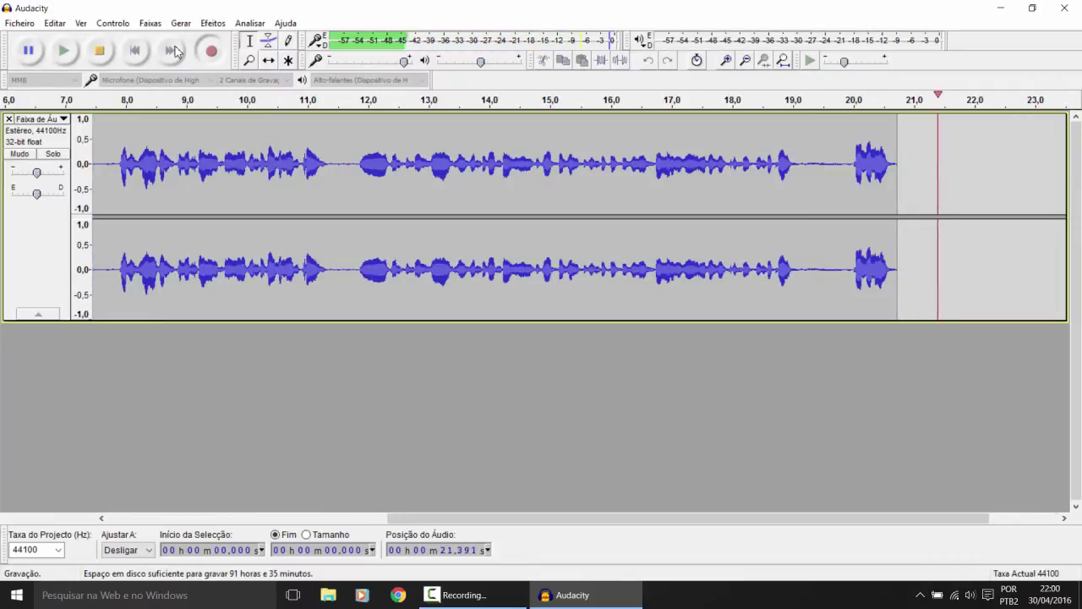
click(99, 50)
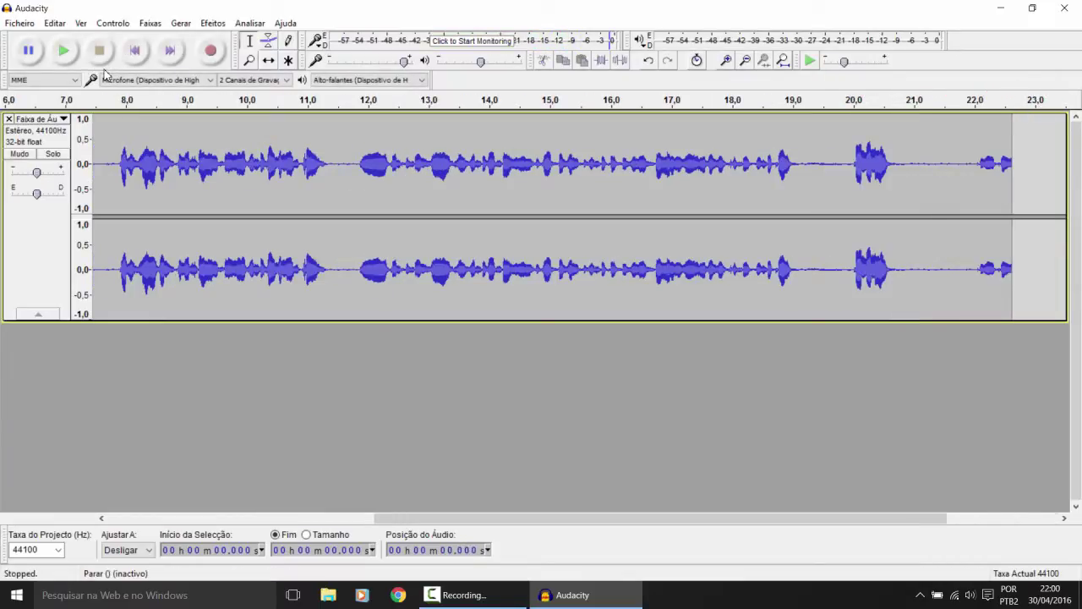
key(Home)
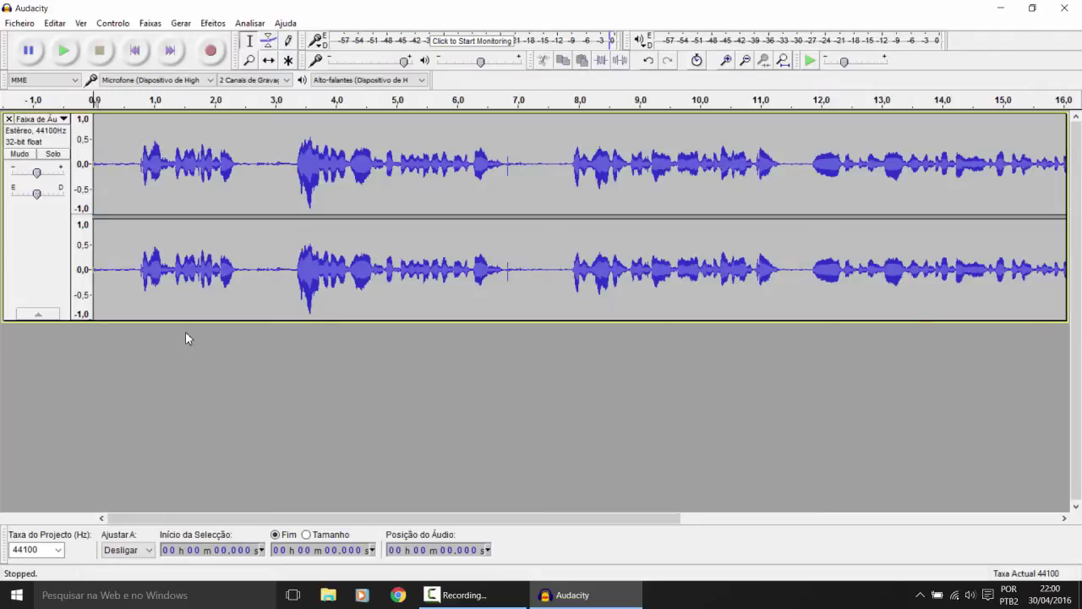
Step: Select the opening silence up to about 0.69 s, clear the selection, and briefly play the recording from near its start
drag(136, 161, 100, 178)
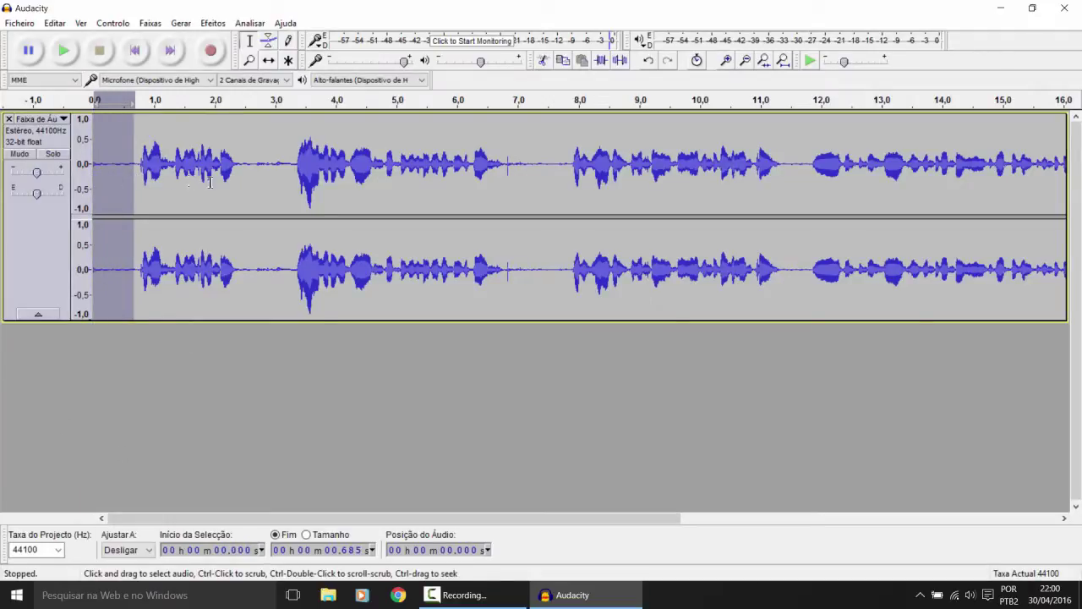
click(112, 181)
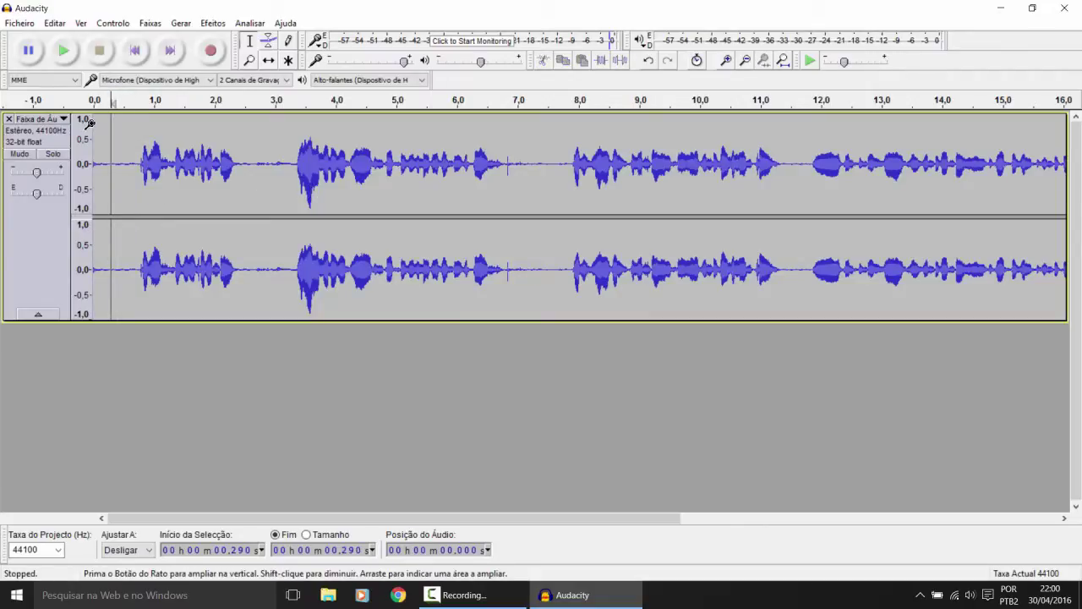
click(98, 98)
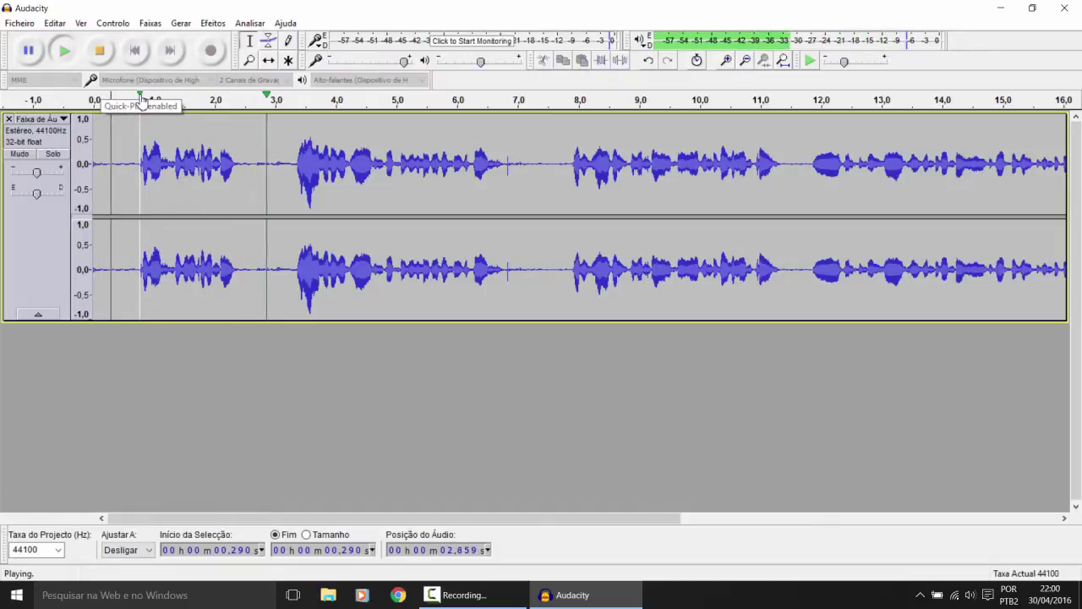
click(136, 100)
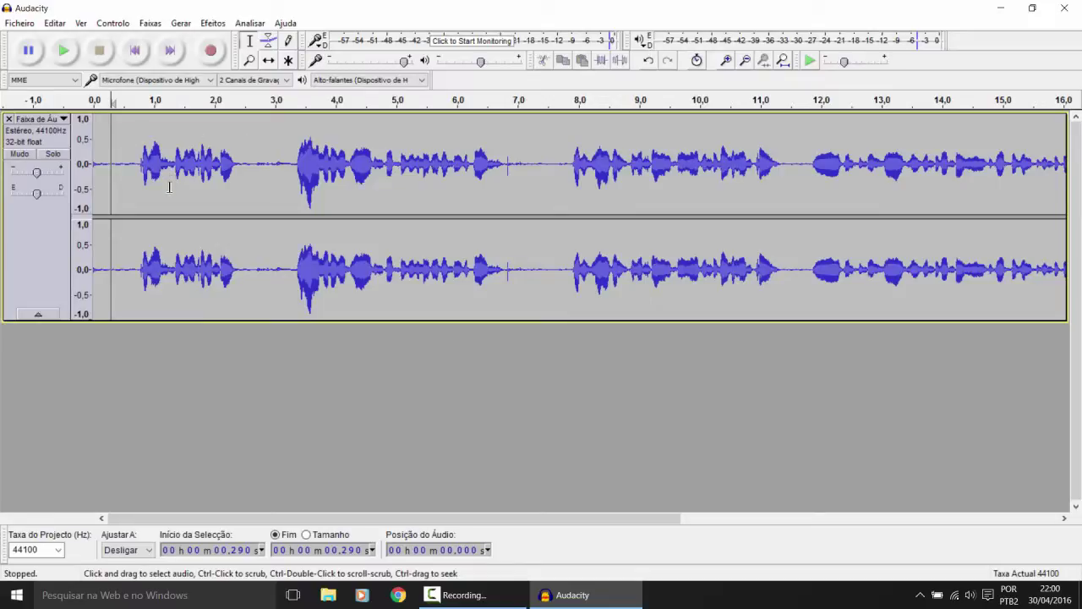
Step: Raise the output volume to 100, play the recording from its beginning, and stop playback
ctrl+scroll(121, 179, up, 4)
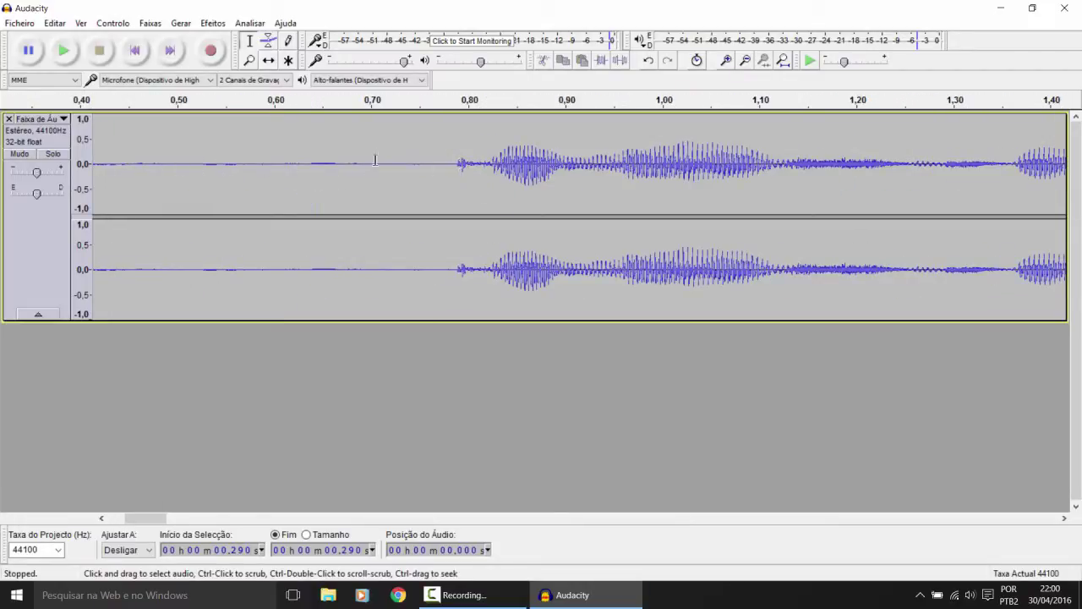
ctrl+scroll(279, 178, down, 4)
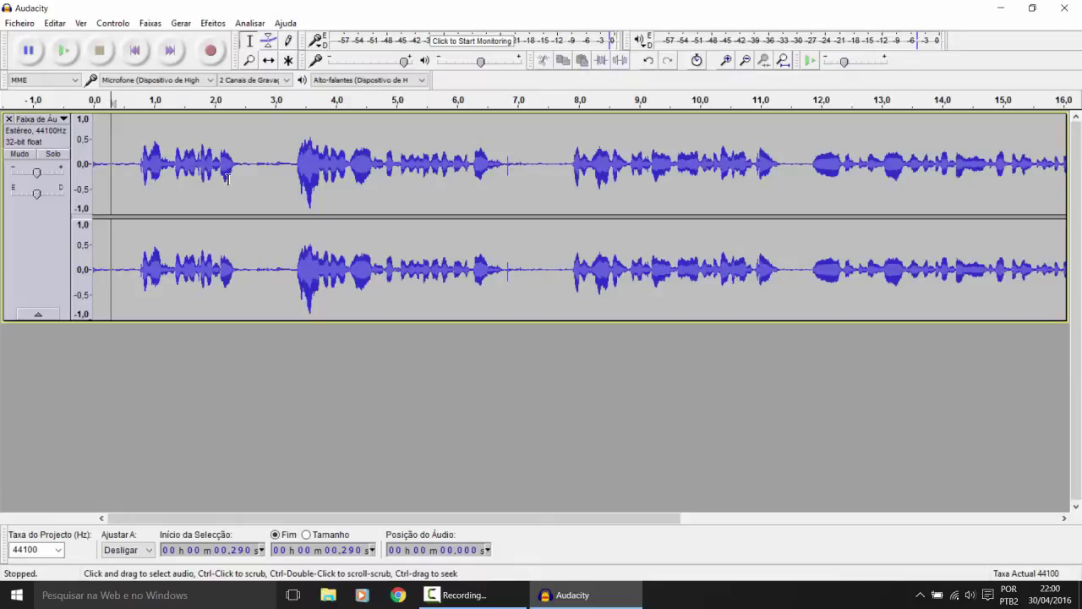
key(XF86AudioRaiseVolume)
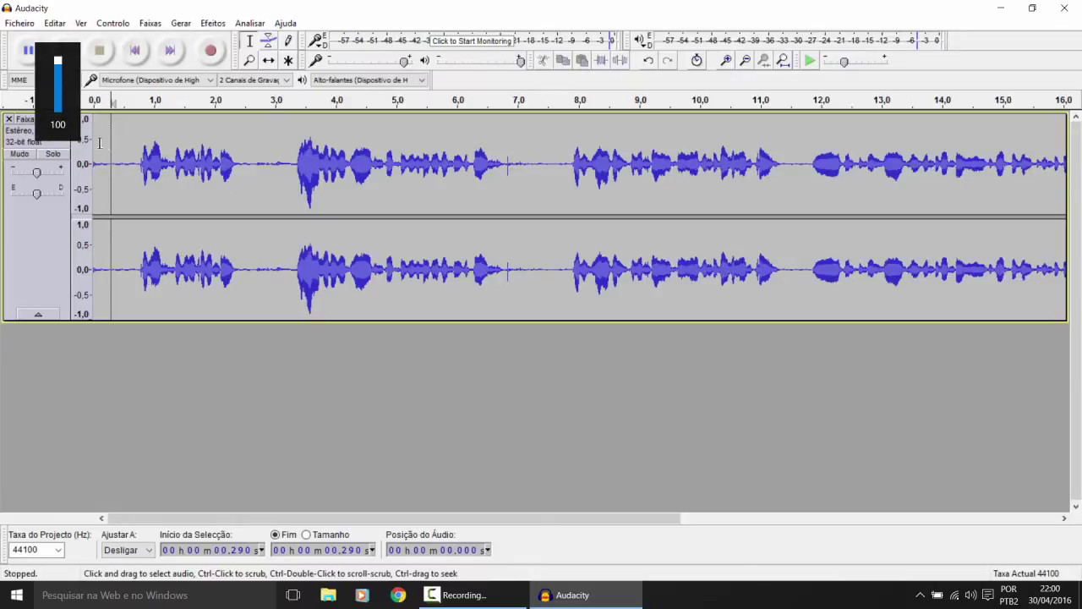
click(99, 95)
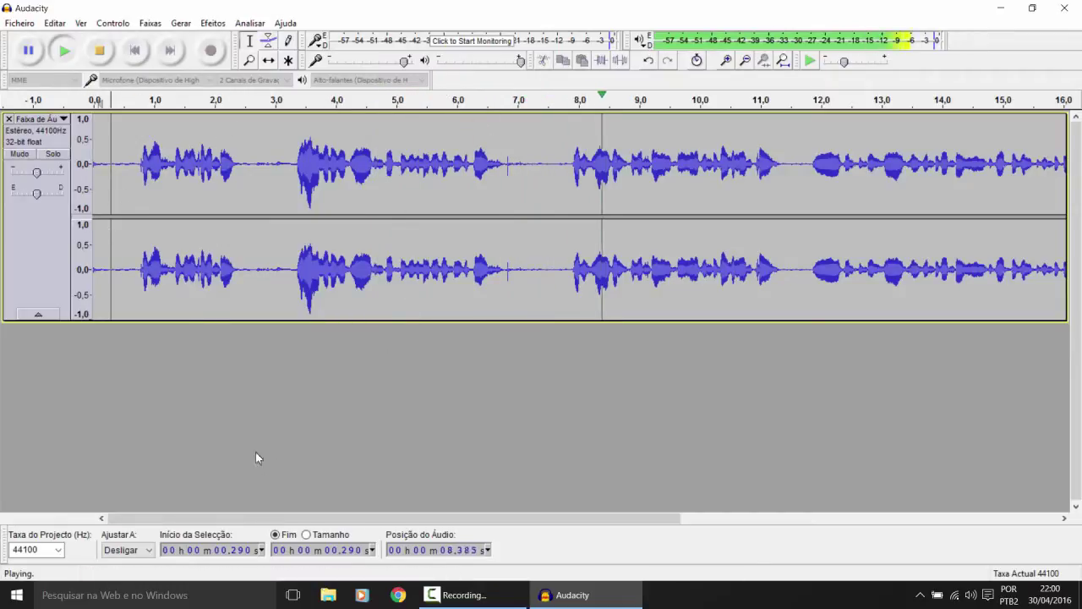
click(103, 53)
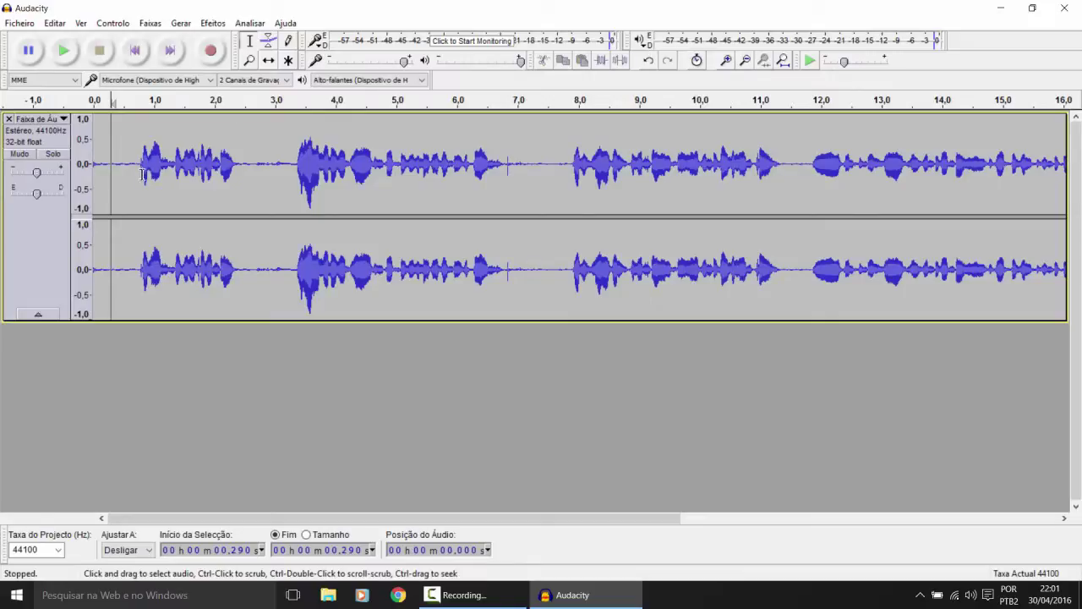
Step: Play the recording from about 2.16 s, stop it, and place the cursor in the pause at about 2.95 s
drag(102, 174, 313, 175)
click(289, 173)
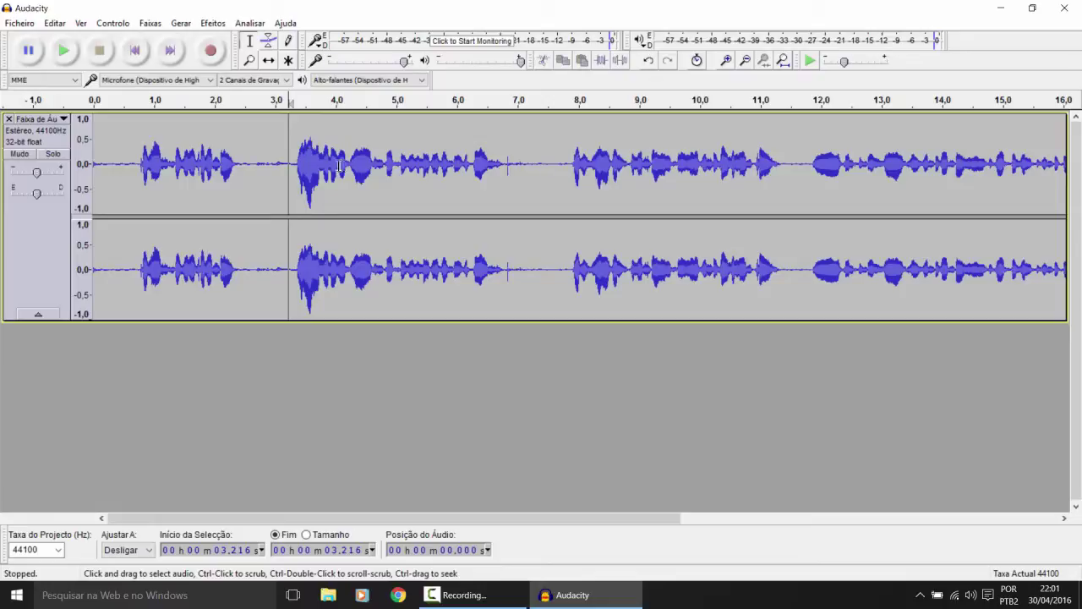
click(222, 177)
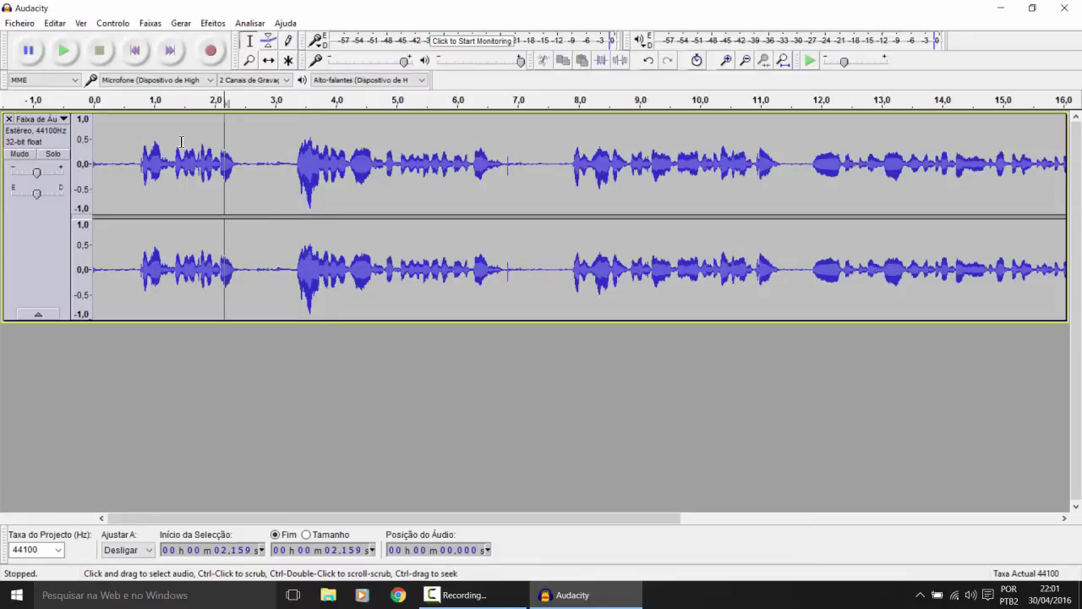
key(space)
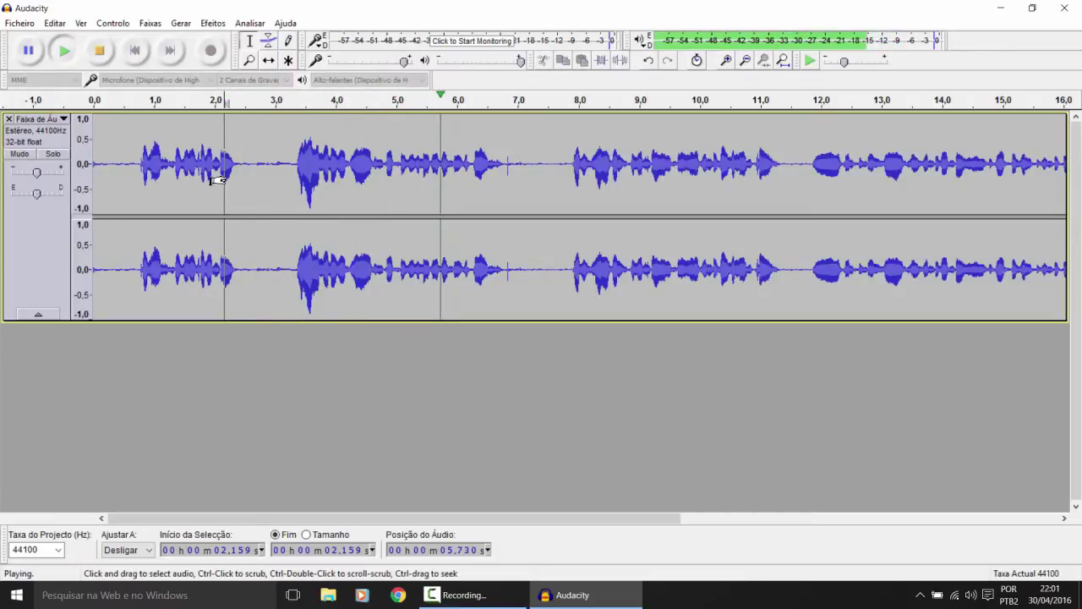
key(space)
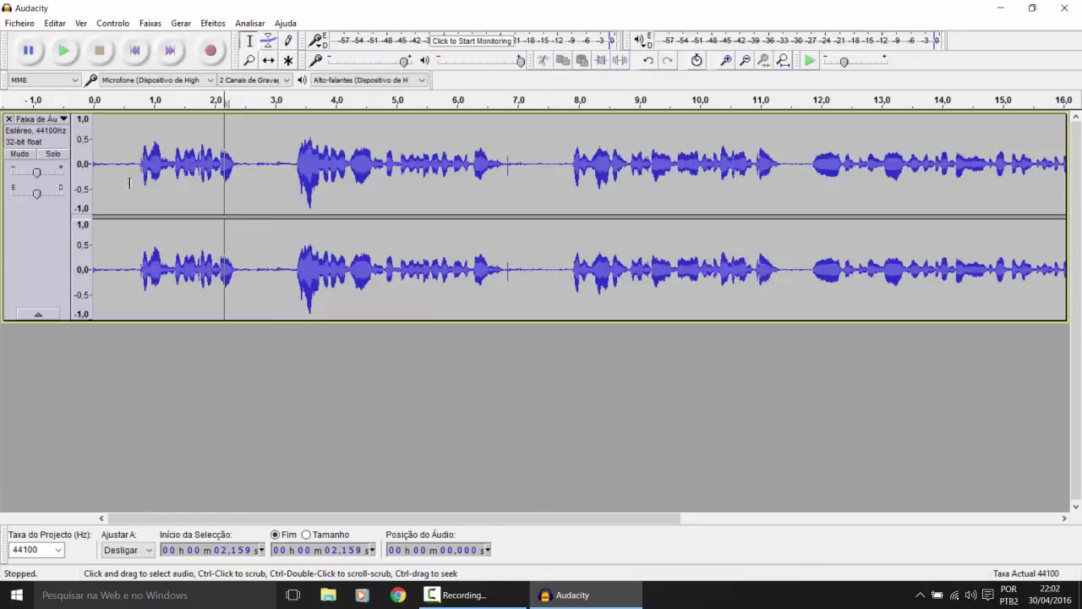
click(332, 179)
click(272, 183)
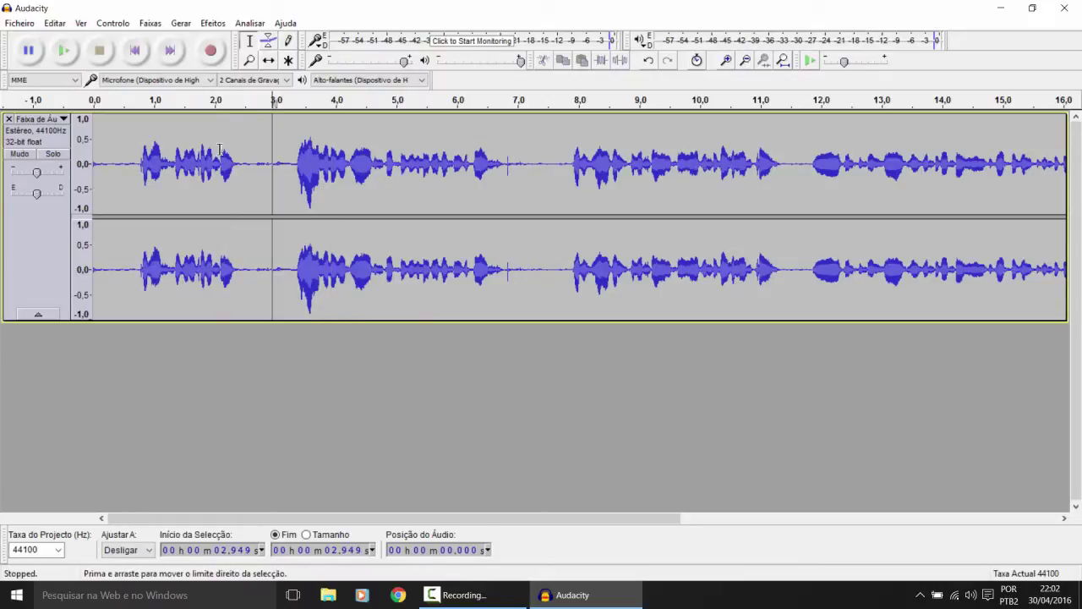
Step: Select the whole recording and open the Amplify effect, keeping its dialog clear of the loudest waveform peak
key(ctrl+a)
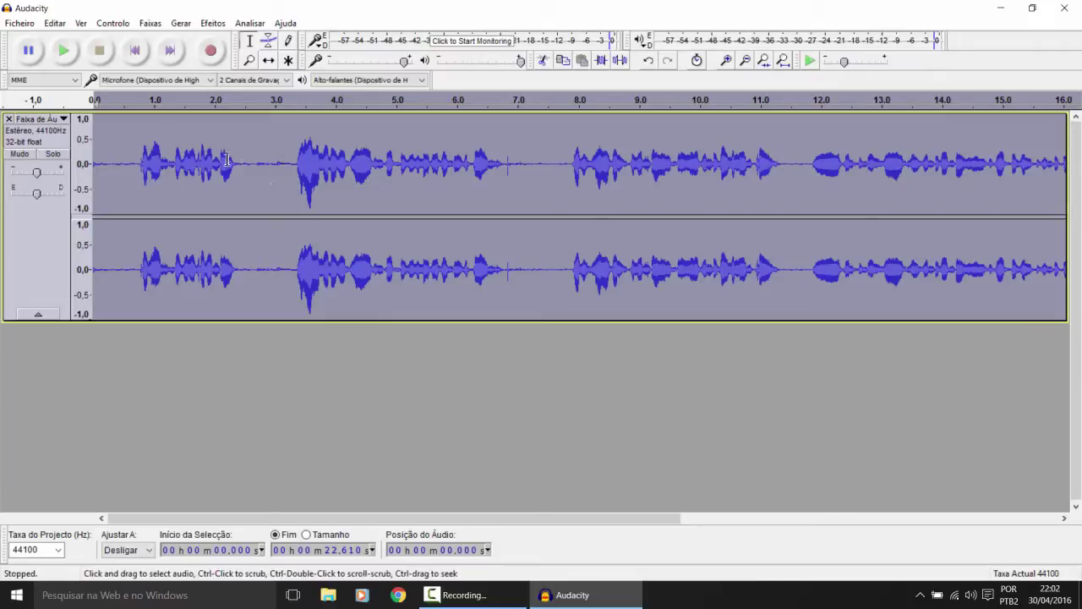
click(212, 23)
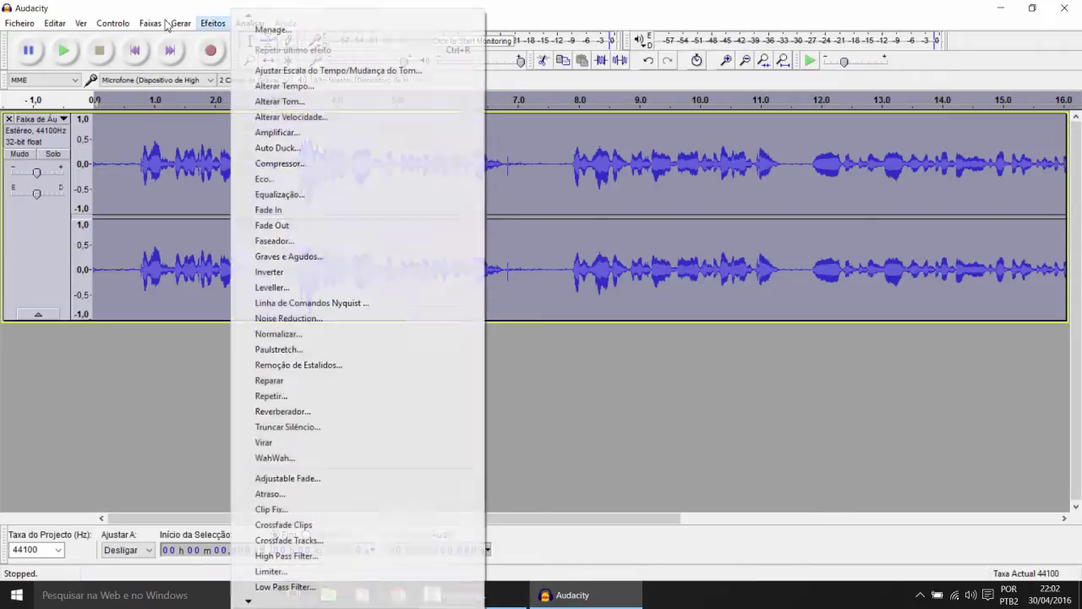
key(Down)
key(Down)
key(Down)
key(Down)
key(Down)
key(Down)
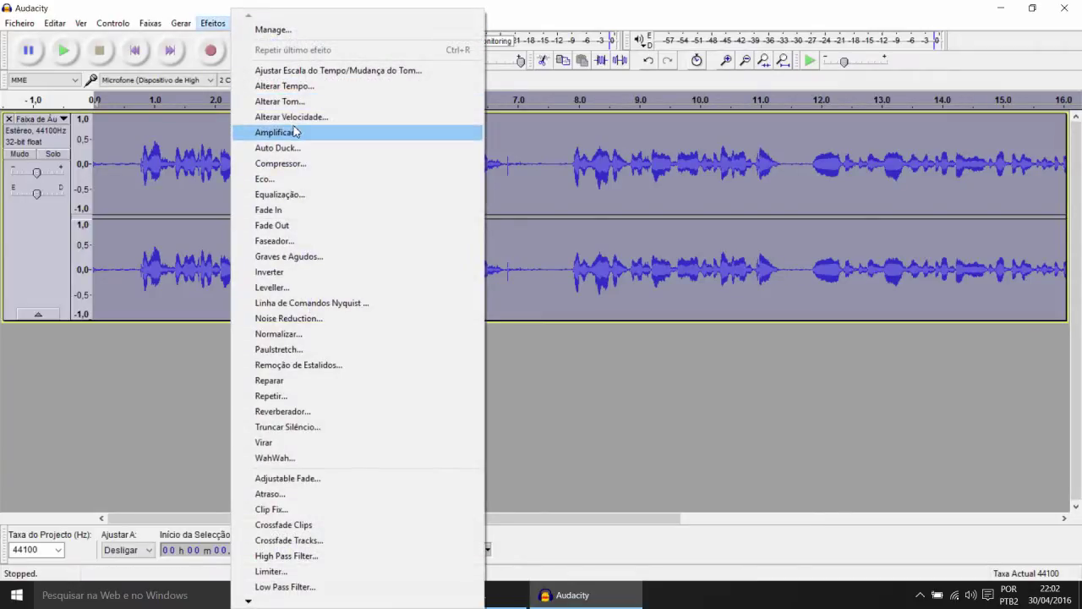
key(Return)
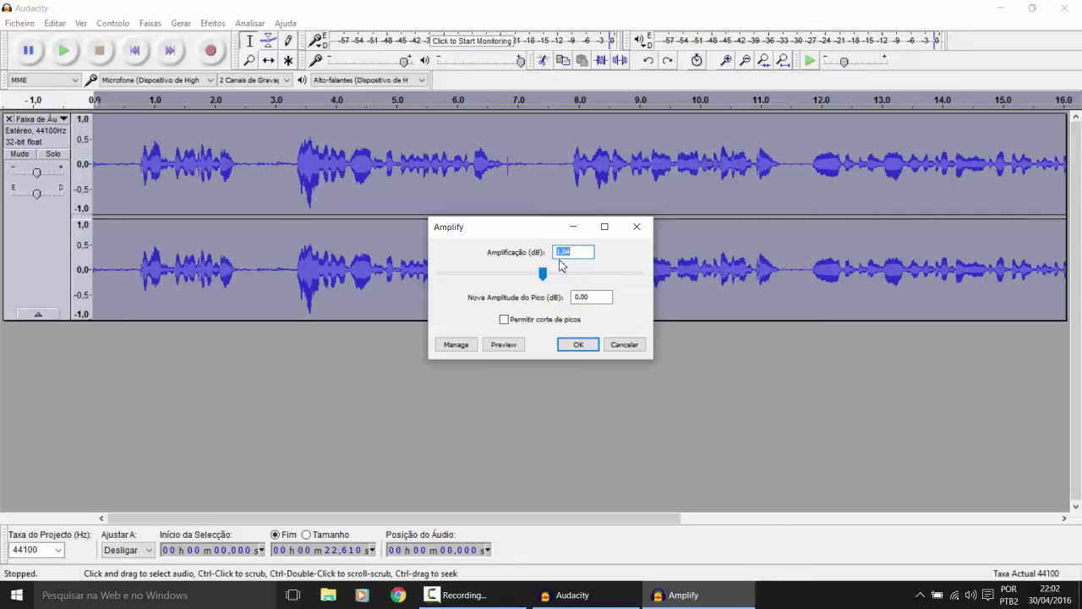
drag(550, 234, 605, 74)
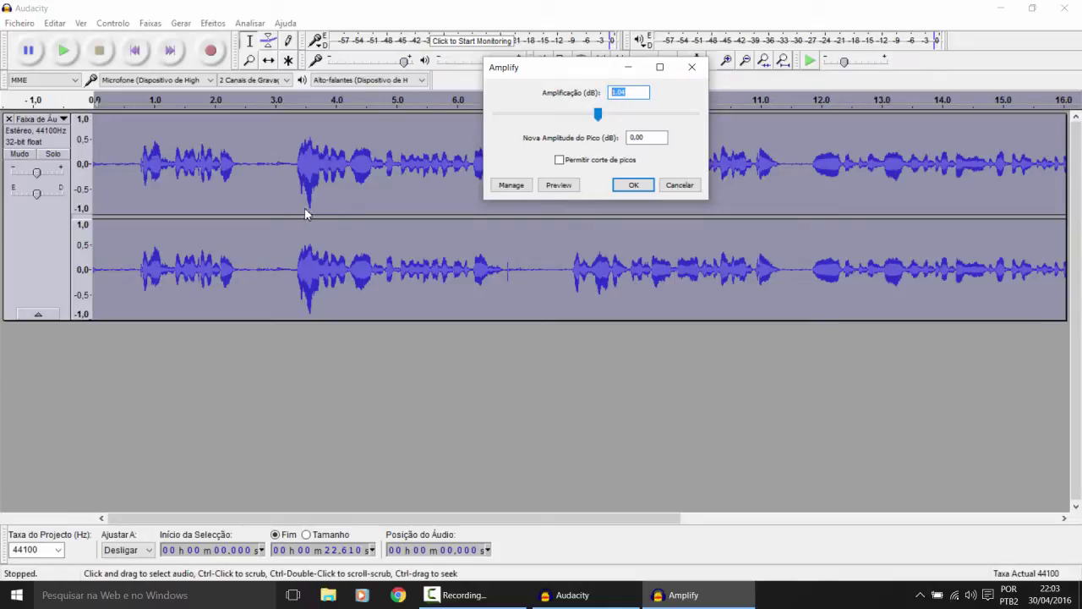
drag(546, 71, 670, 59)
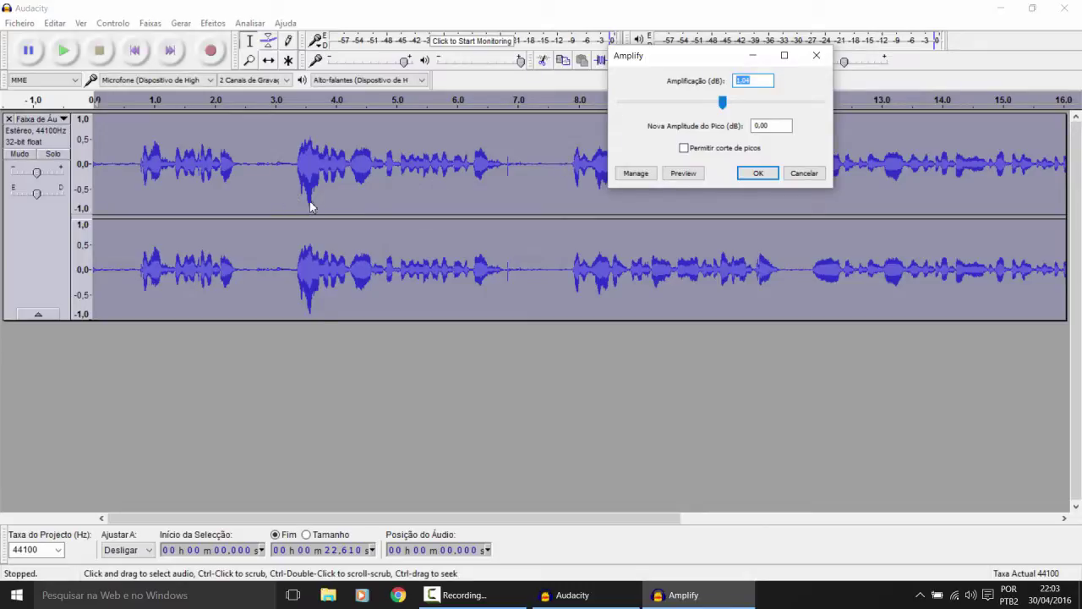
Step: Amplify the whole recording by 8.50 dB with peak clipping allowed, and undo the amplification
click(724, 102)
drag(724, 106, 741, 108)
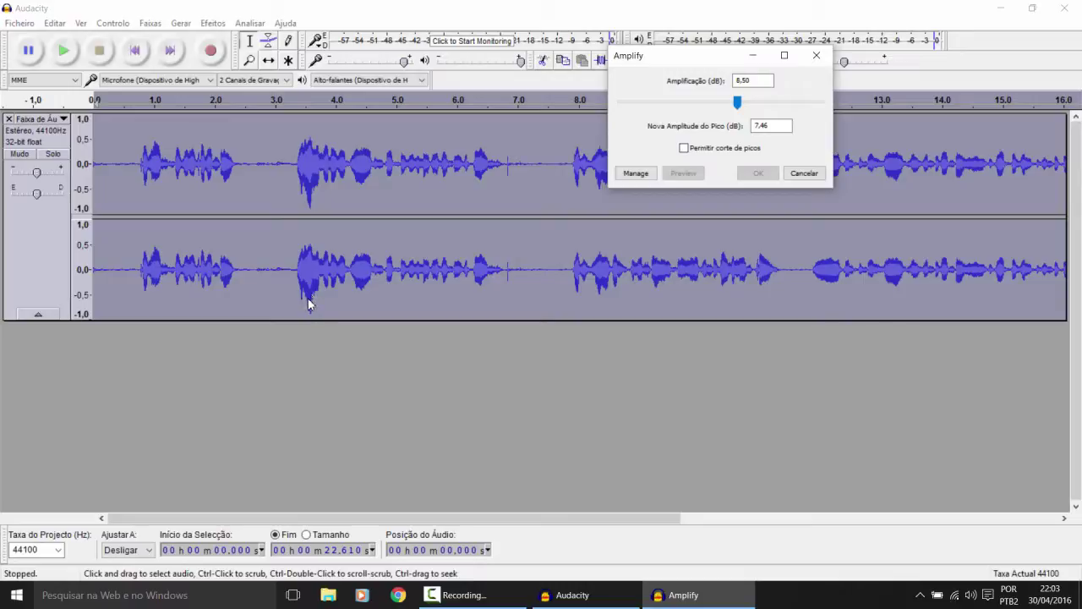
click(745, 148)
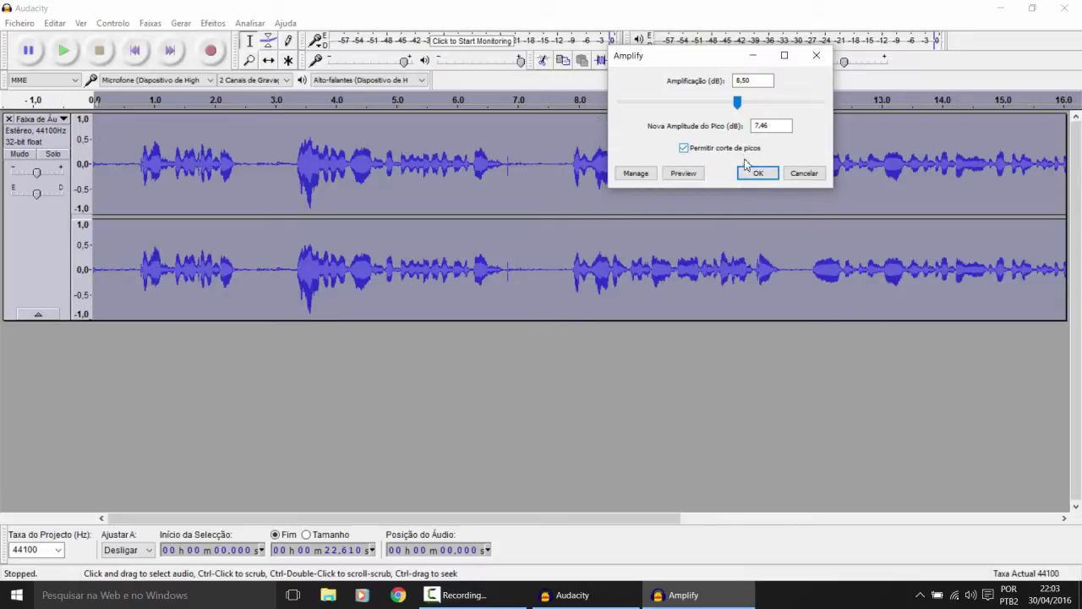
key(Return)
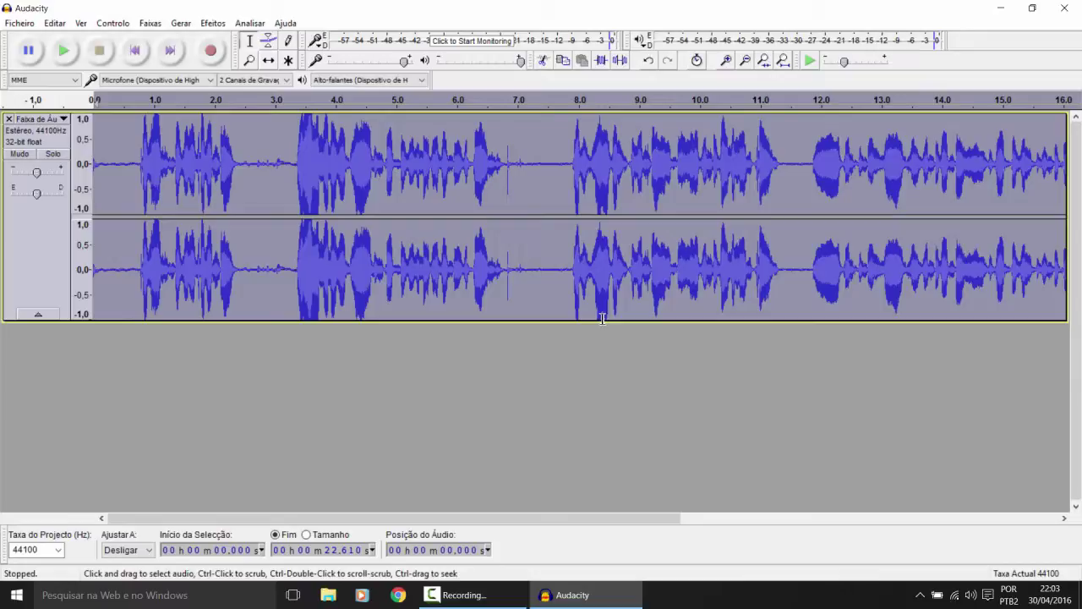
key(ctrl+z)
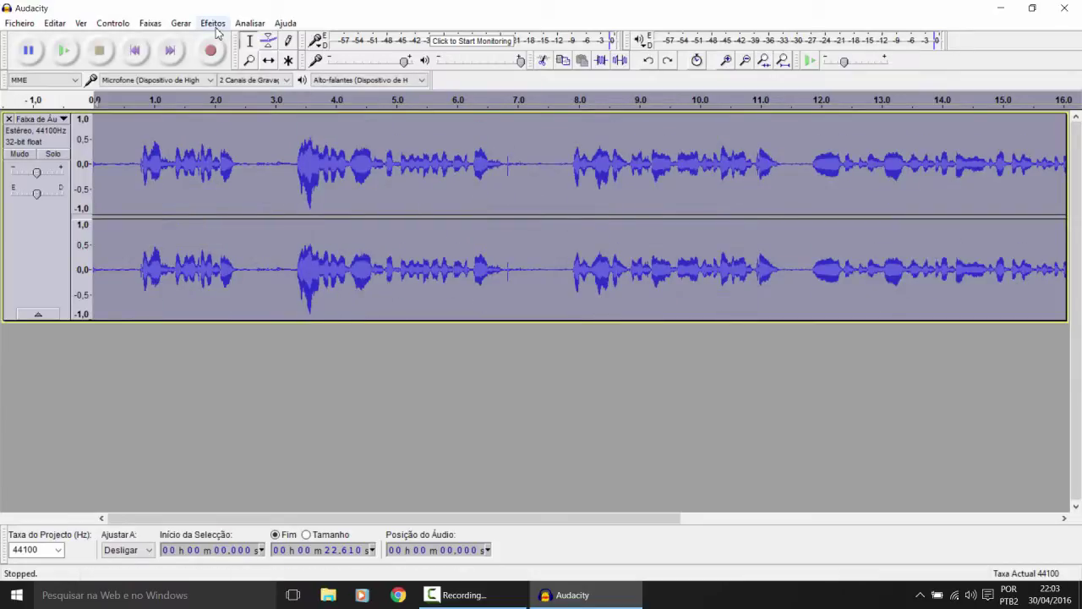
Step: Amplify the whole recording by 7.00 dB with peak clipping allowed
click(213, 24)
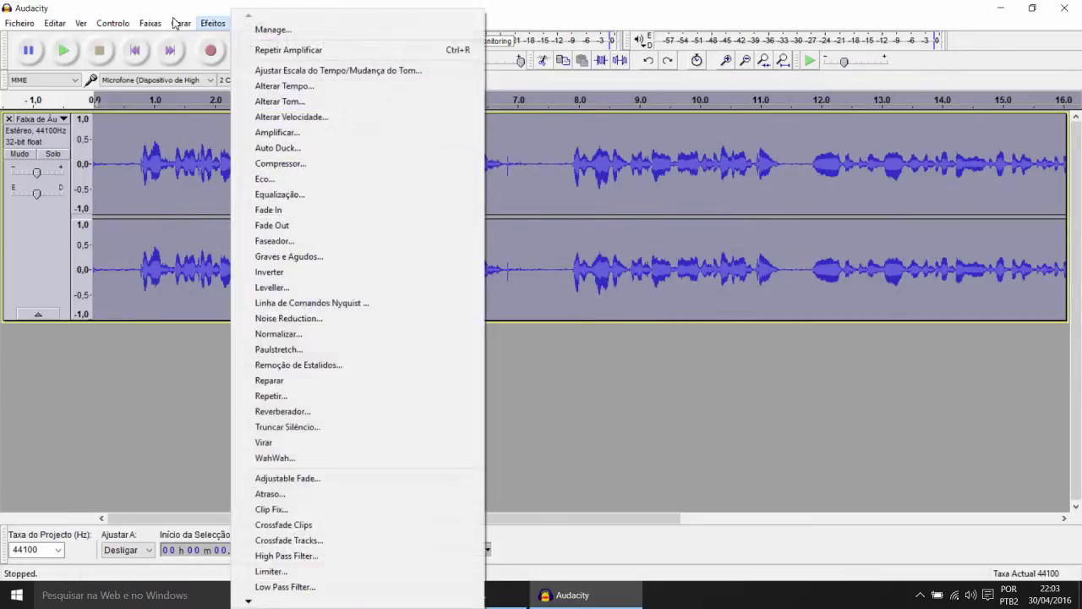
click(288, 132)
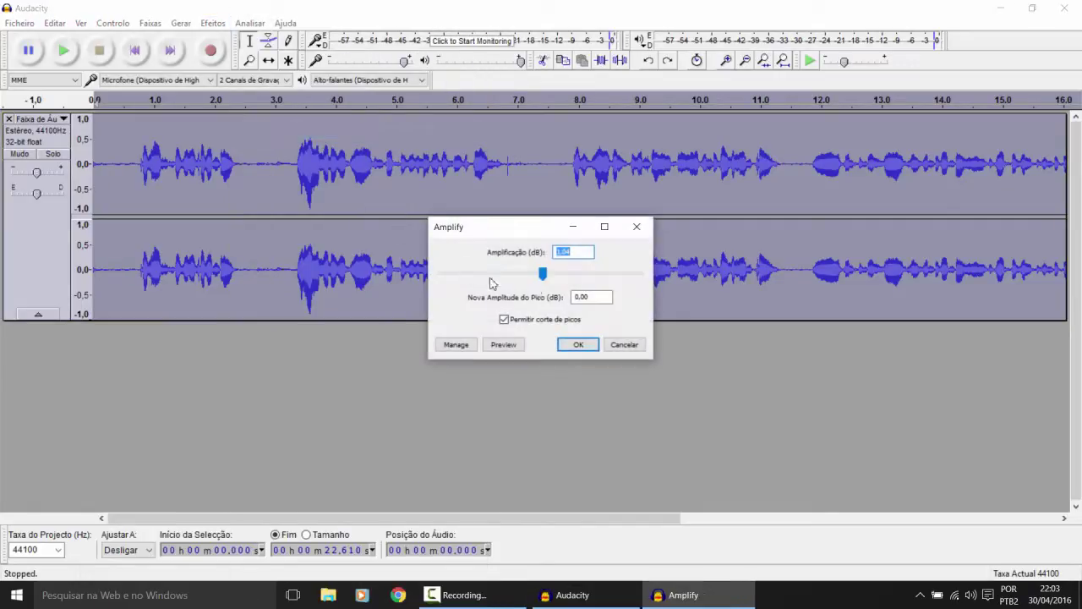
drag(543, 273, 554, 275)
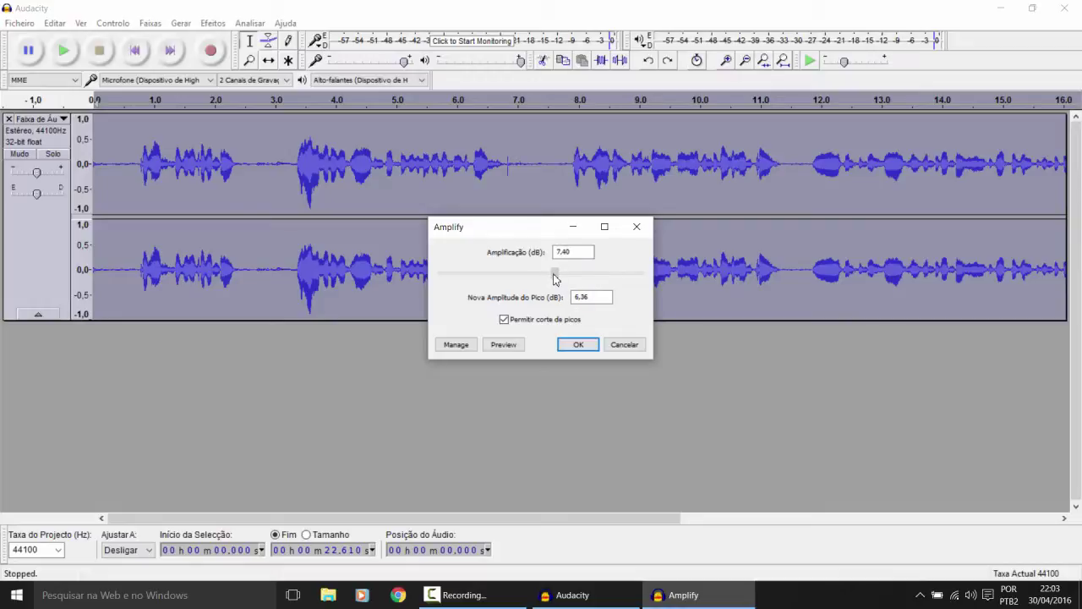
drag(554, 279, 555, 274)
text(0)
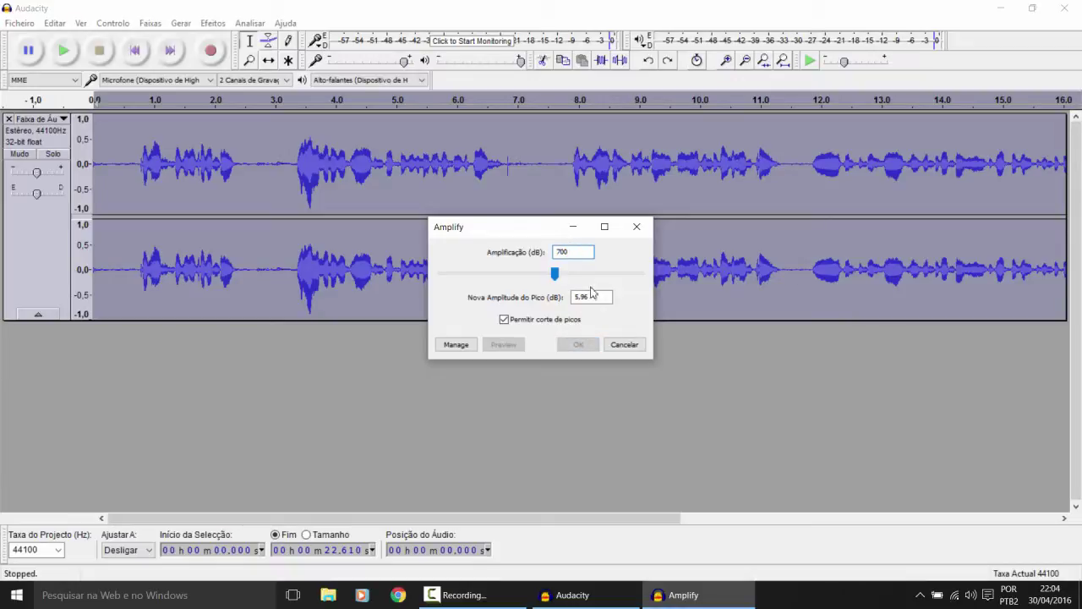
text(,)
click(542, 320)
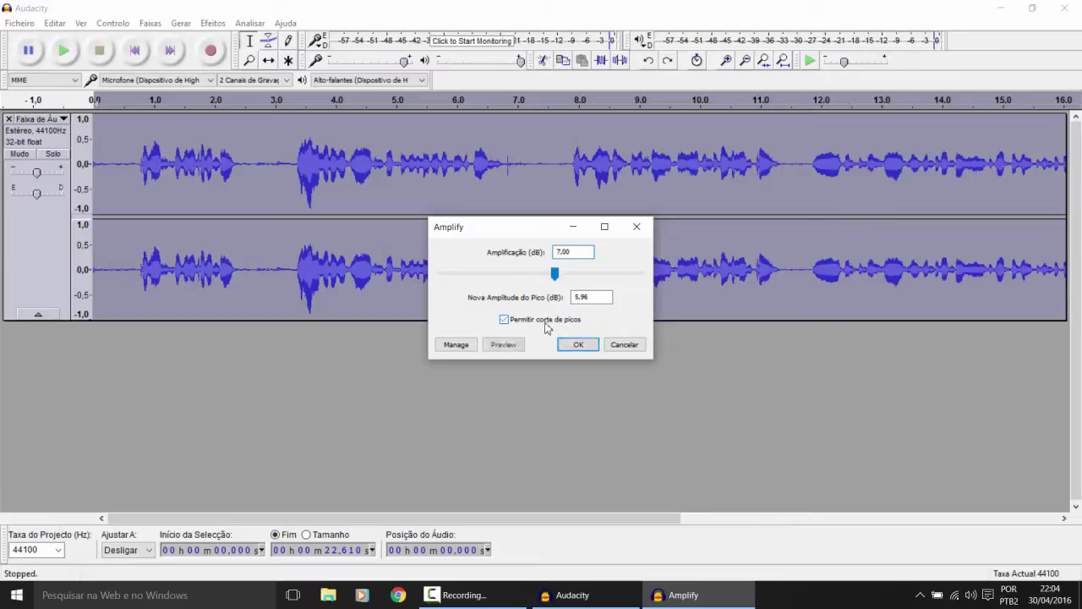
click(503, 318)
click(573, 344)
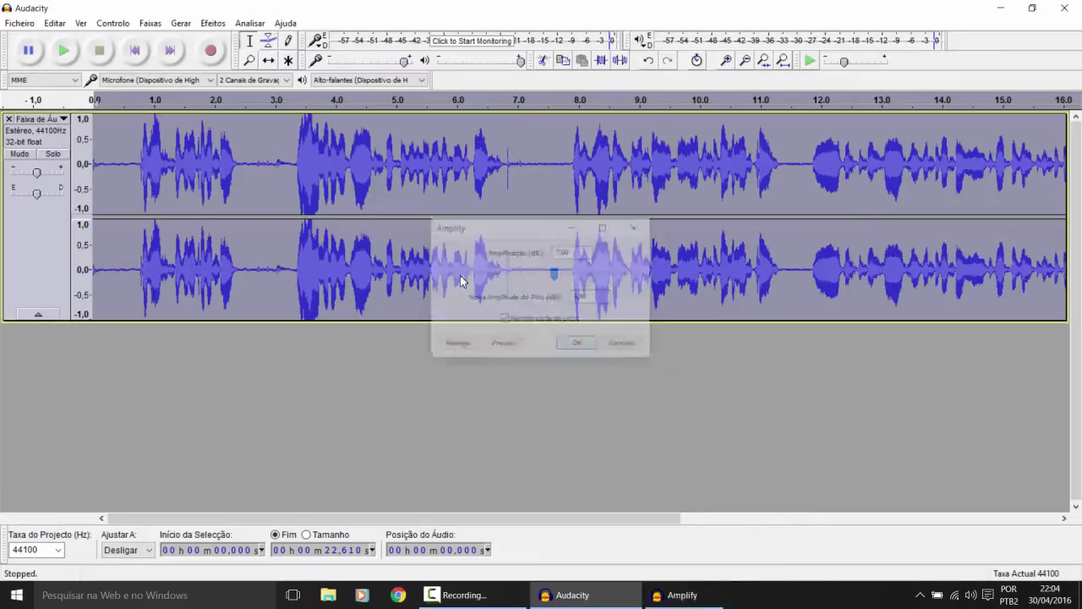
Step: Play the amplified recording briefly from about 0.16 s, and listen to the pause from about 6.87 s
click(566, 311)
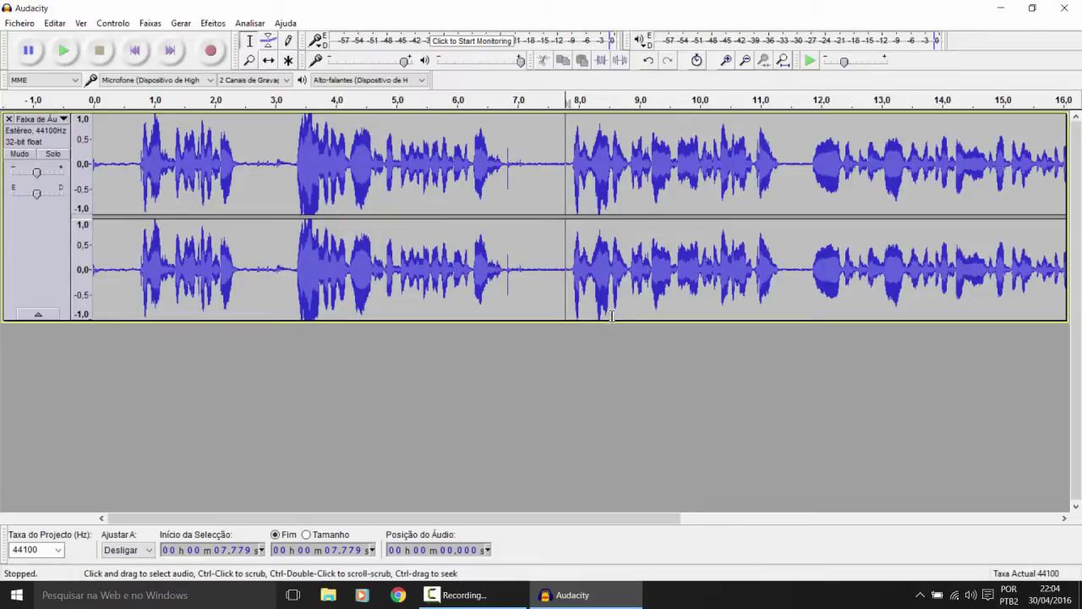
drag(652, 517, 485, 494)
click(105, 295)
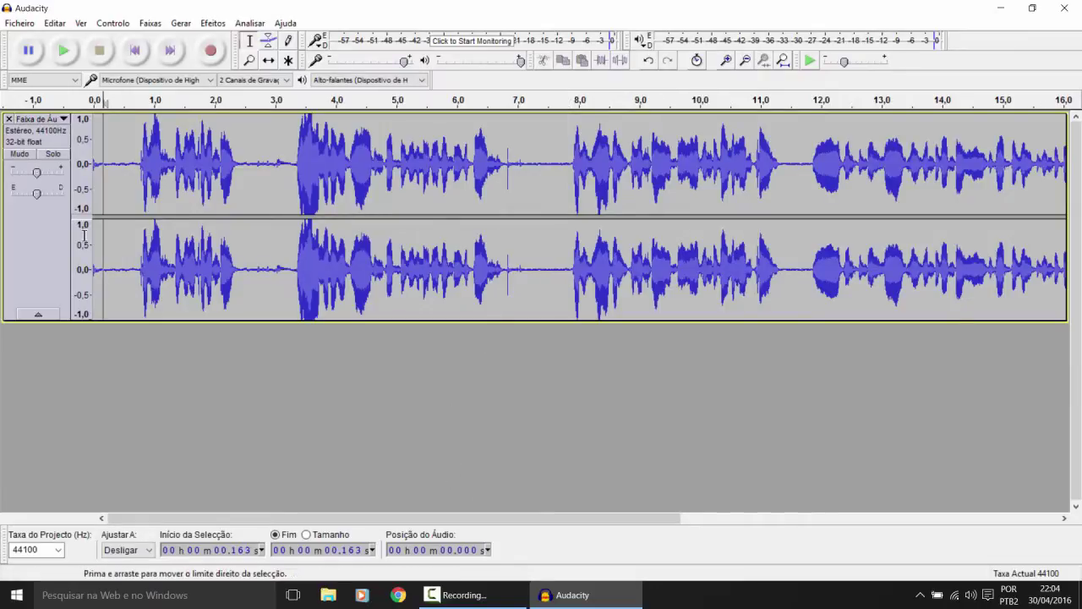
key(space)
key(space)
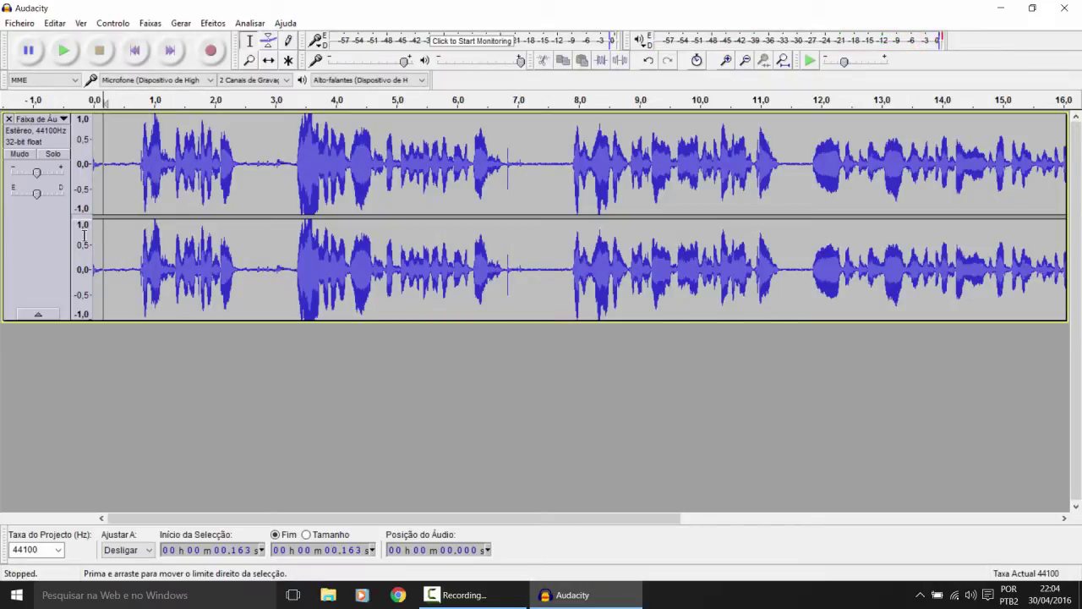
click(511, 268)
key(space)
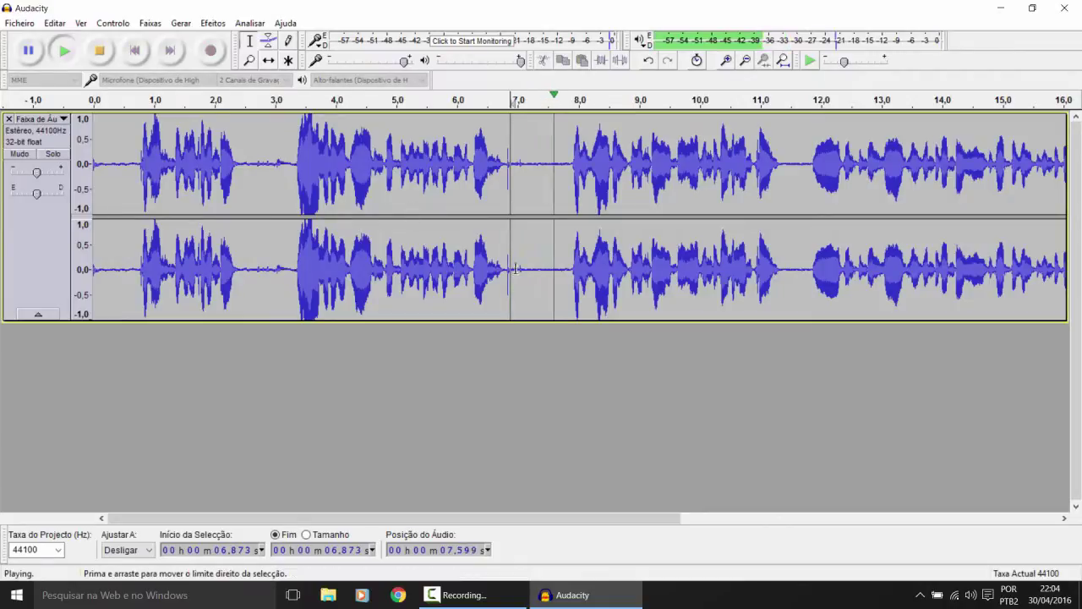
key(space)
Step: Capture a noise profile for Noise Reduction from the silent pause between about 7.04 s and 7.80 s, and clear the selection
drag(520, 293, 567, 295)
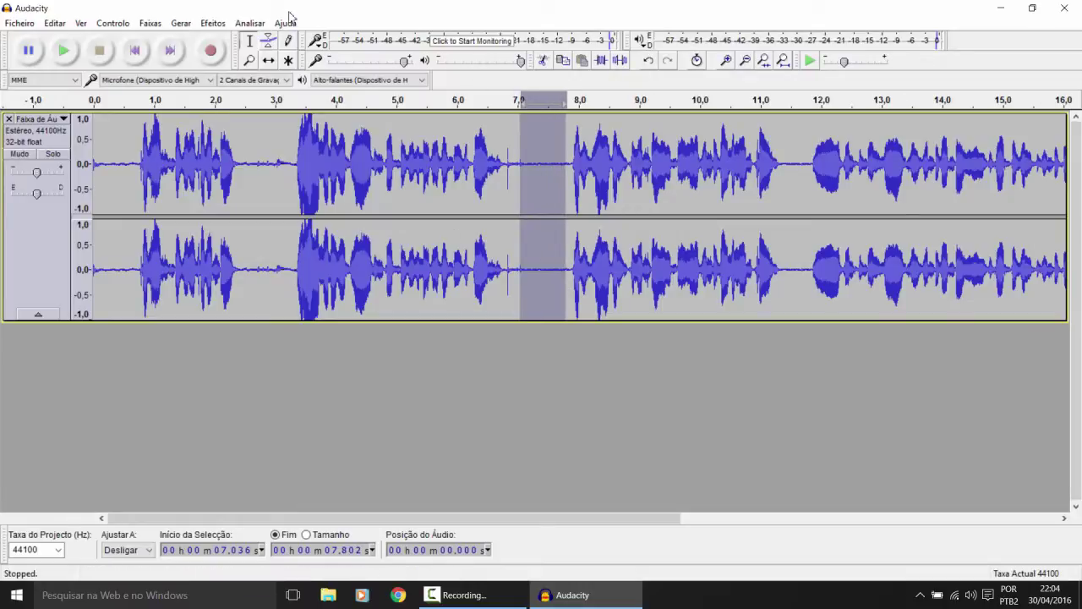
click(206, 25)
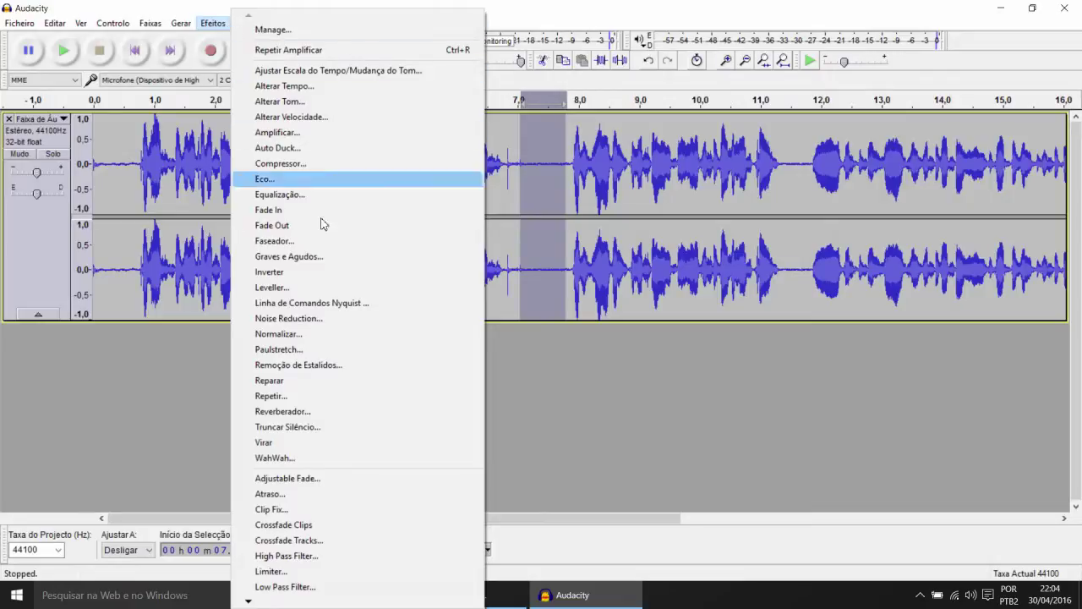
click(297, 320)
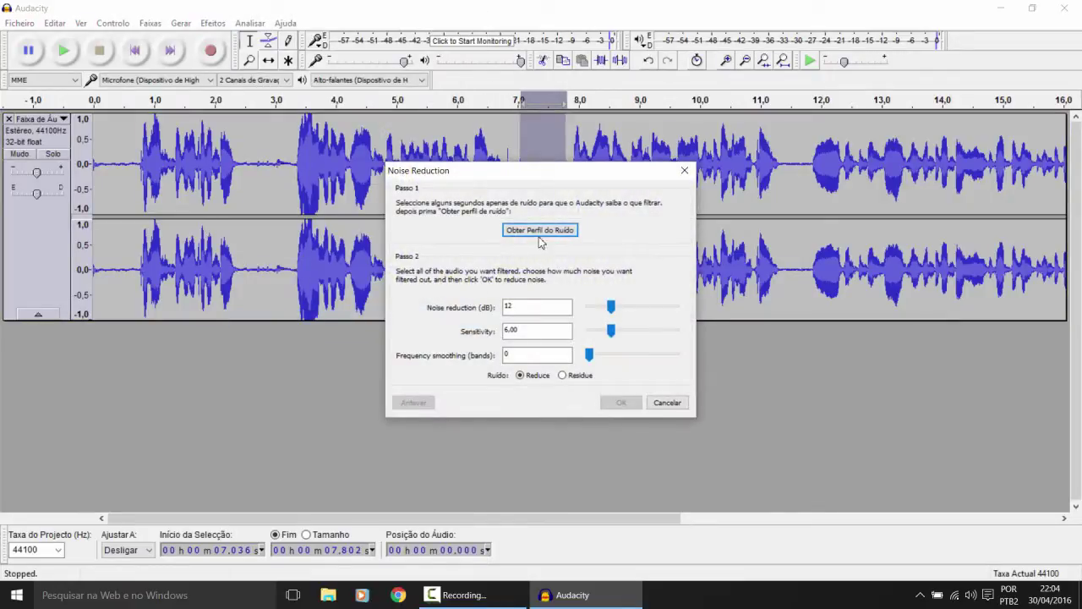
click(559, 236)
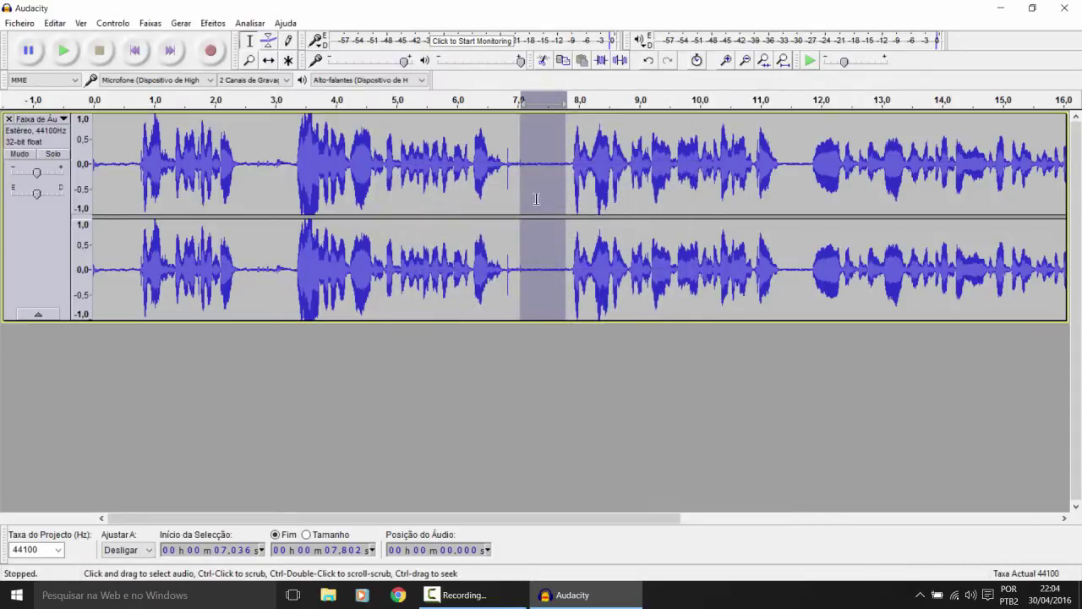
click(534, 197)
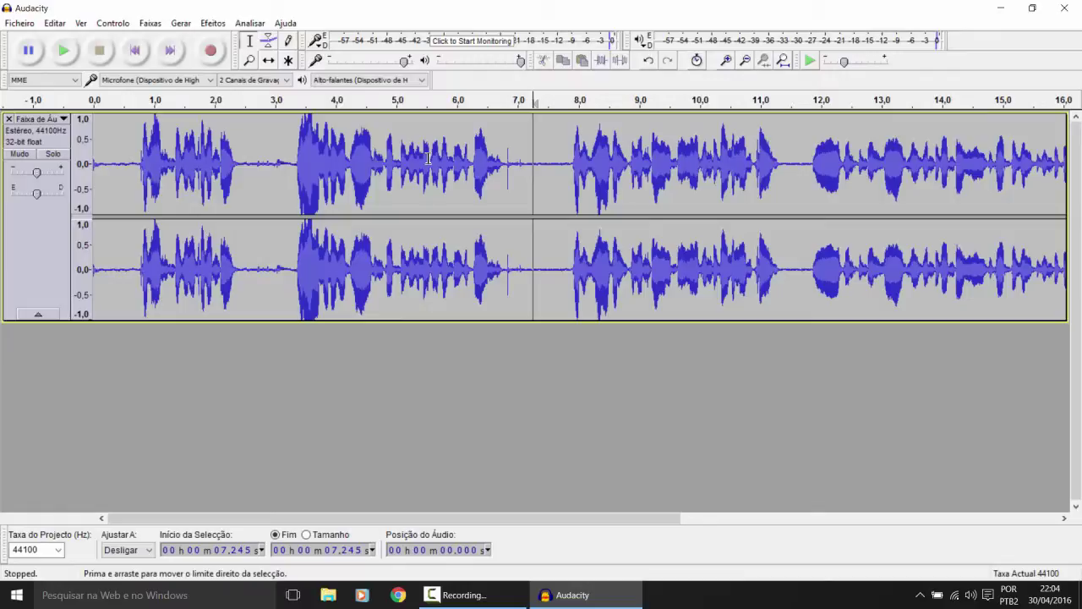
Step: Apply Noise Reduction to the whole recording with 12 dB reduction, sensitivity 6.00 and 0 frequency smoothing bands
key(ctrl+a)
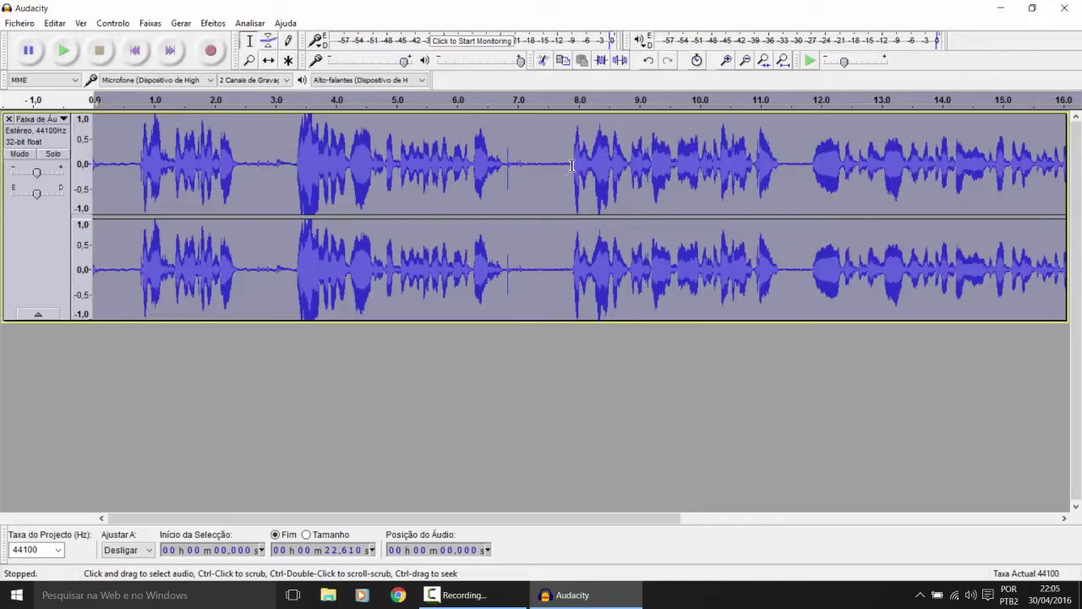
click(212, 23)
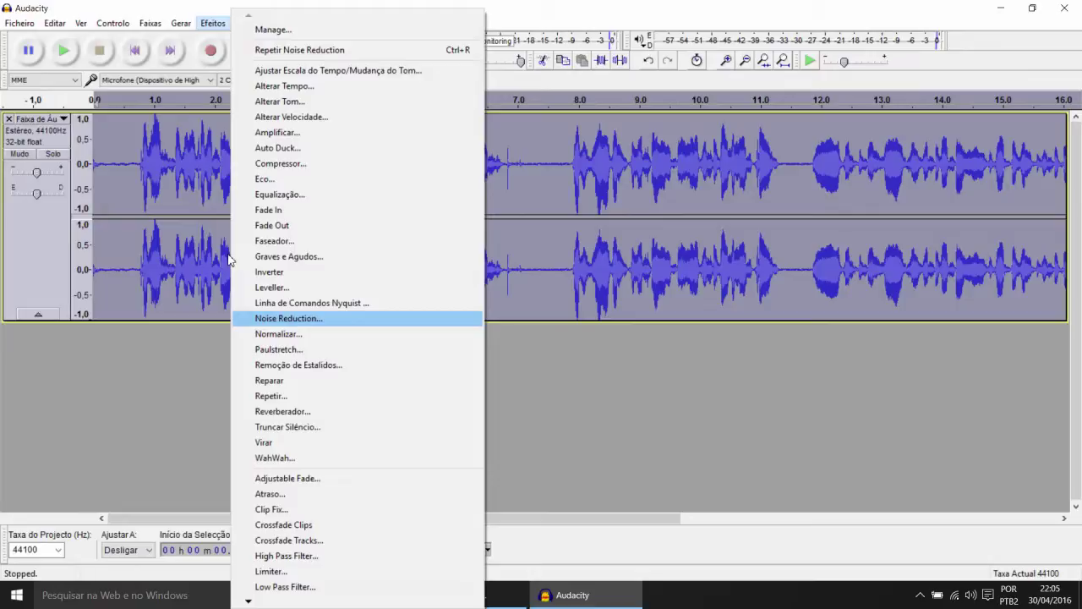
key(Return)
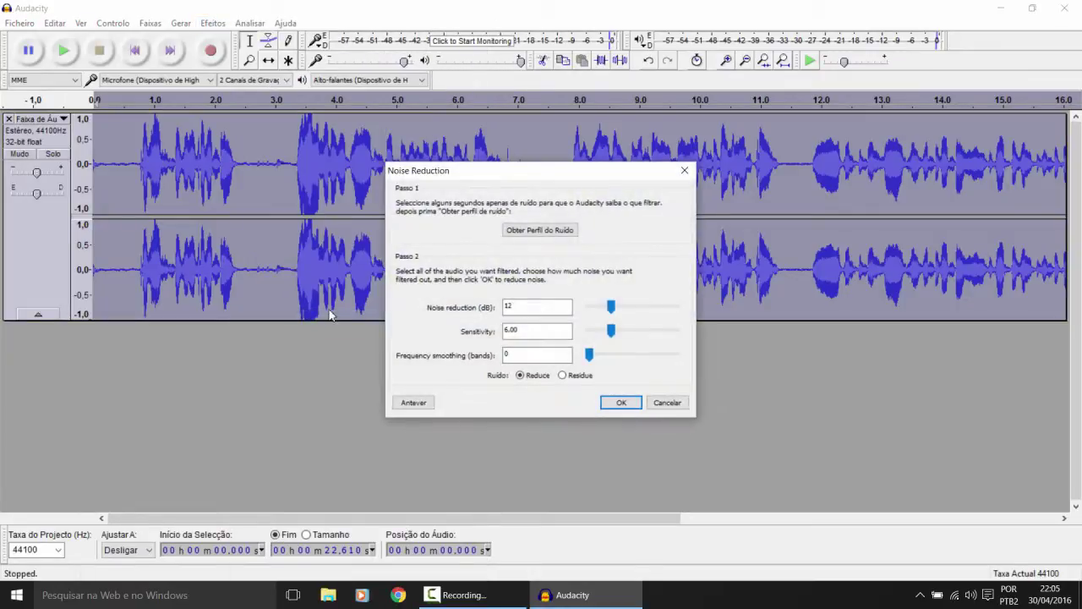
click(621, 404)
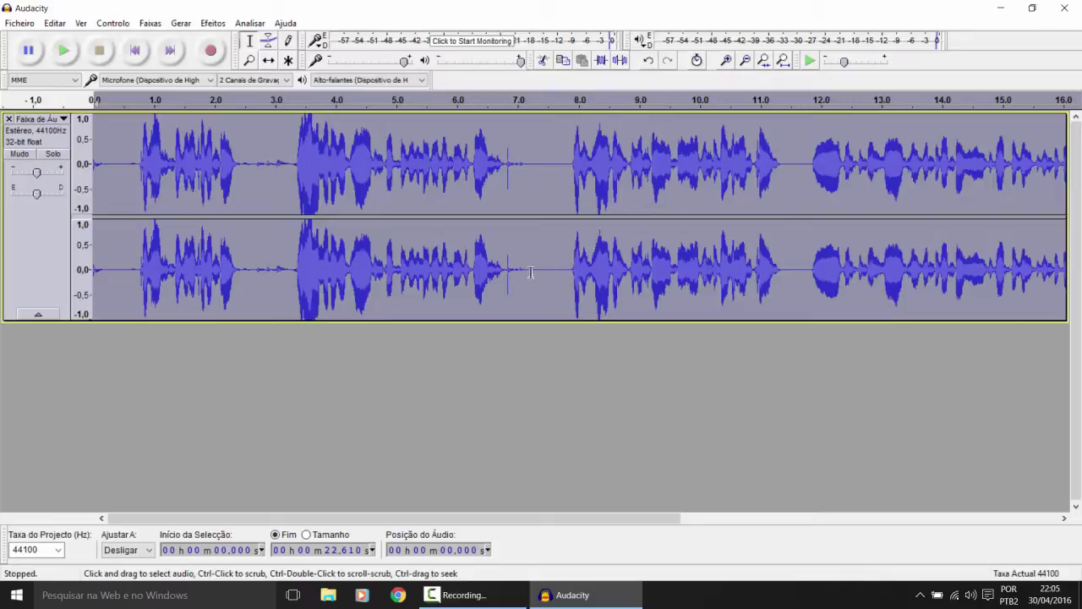
Step: Undo and redo the noise reduction twice to compare the waveform with and without it
key(ctrl+z)
key(ctrl+y)
key(ctrl+z)
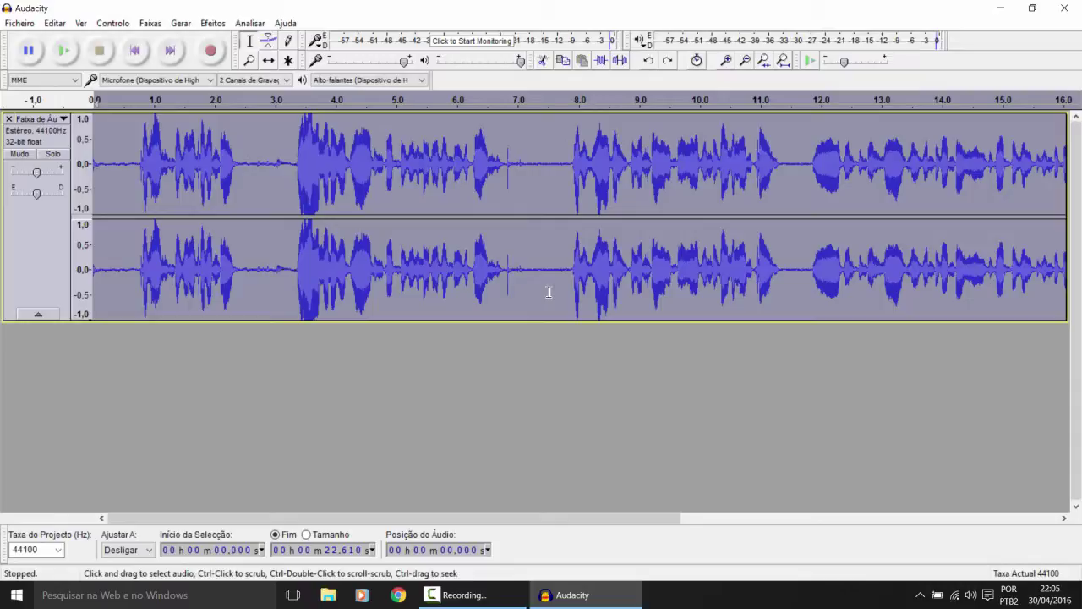
key(ctrl+y)
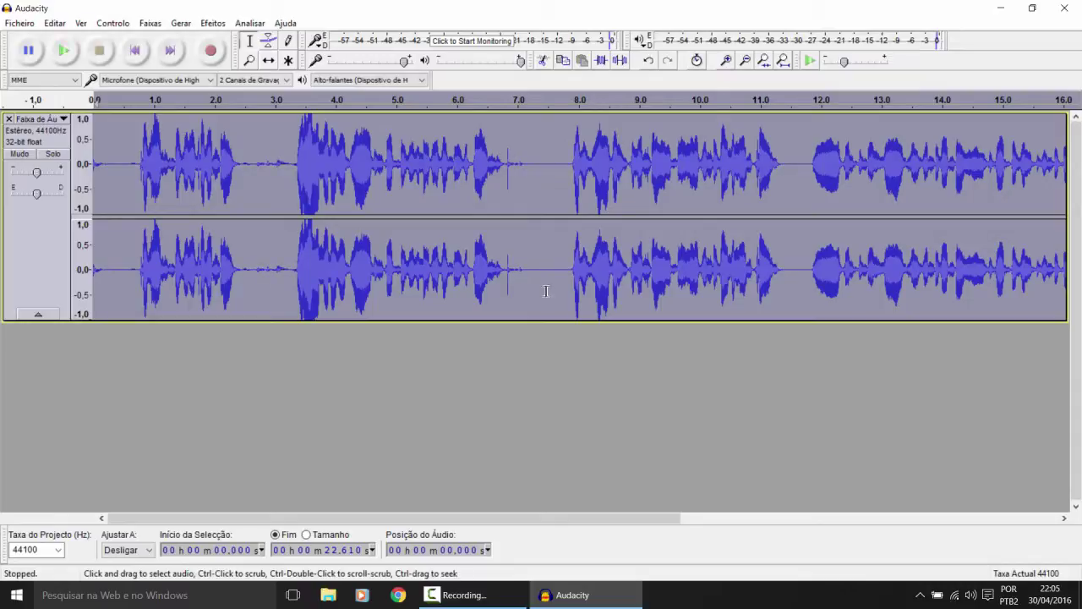
Step: Undo the noise reduction and play the unfiltered pause from about 6.89 s
key(ctrl+z)
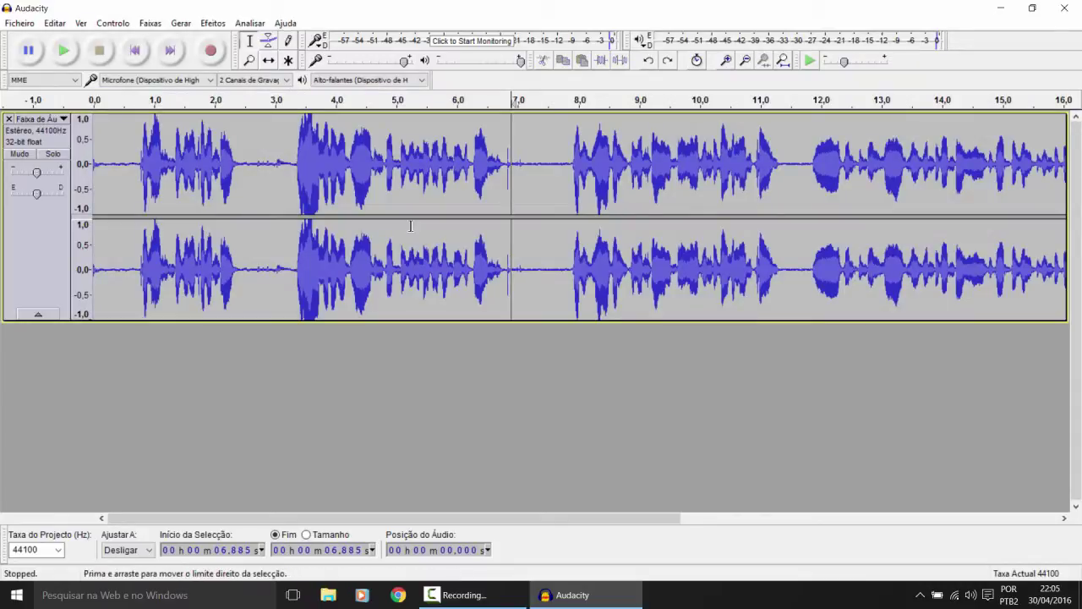
key(space)
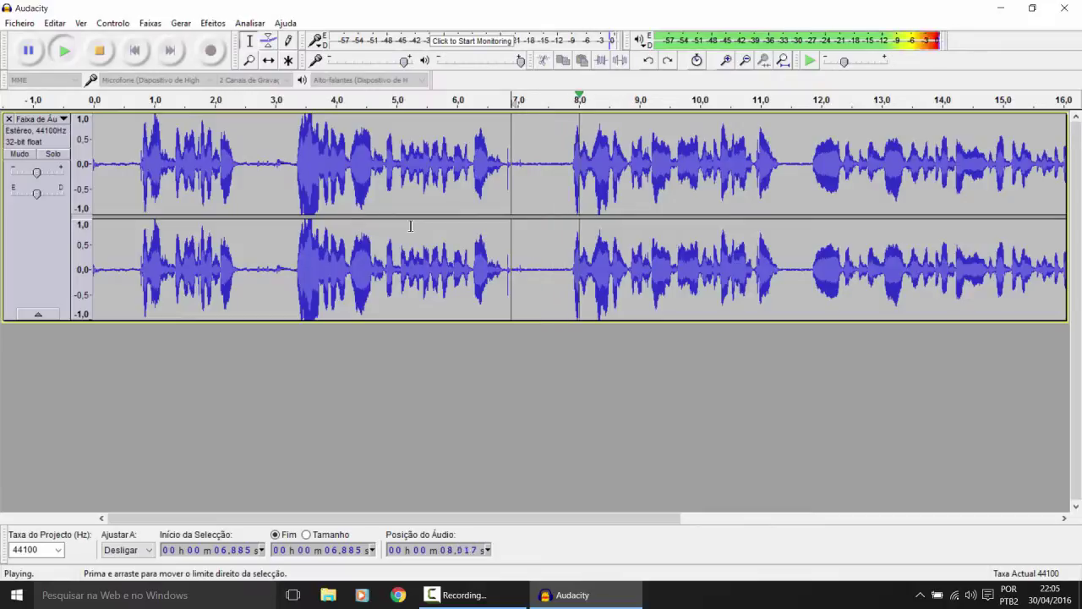
key(space)
Step: Redo the noise reduction on the whole recording and play the filtered pause from about 6.93 s
key(ctrl+a)
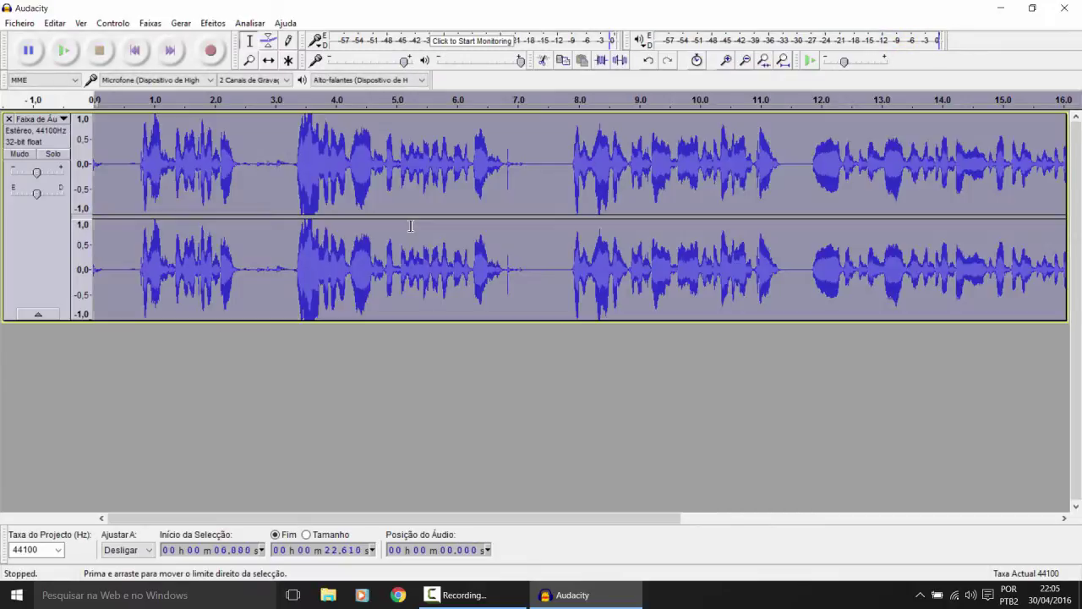
key(space)
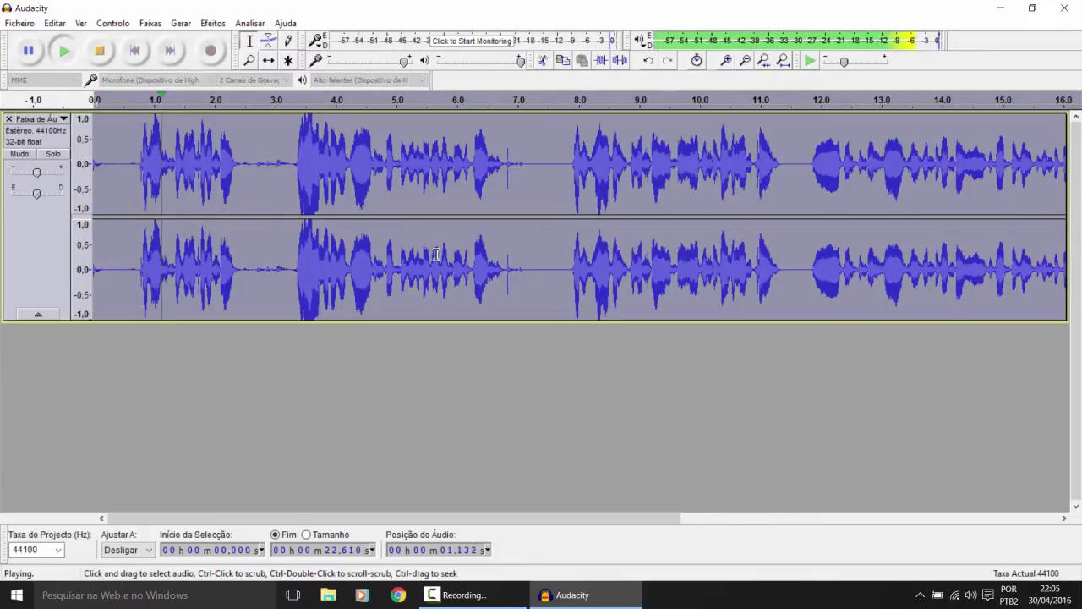
key(space)
click(514, 279)
key(space)
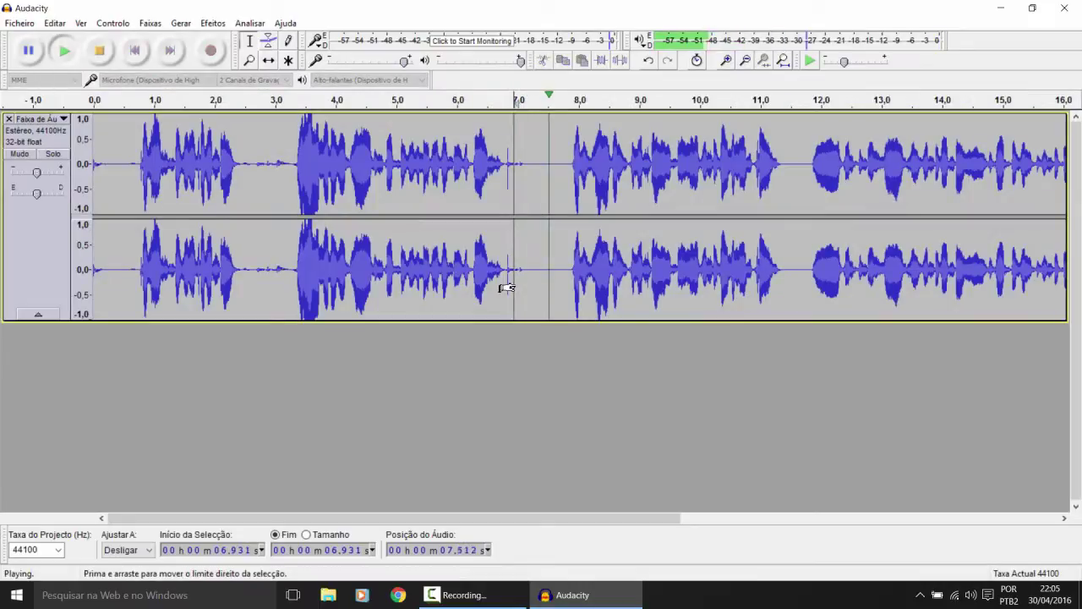
key(space)
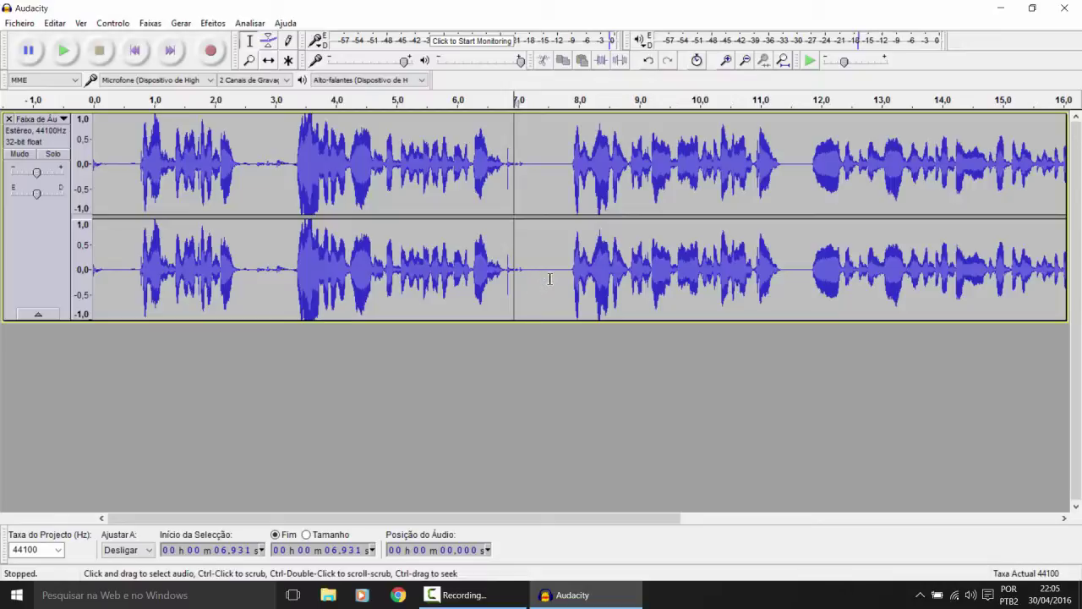
Step: Delete the opening part of the recording, from the start to about 7.74 s
drag(559, 282, 761, 290)
click(727, 284)
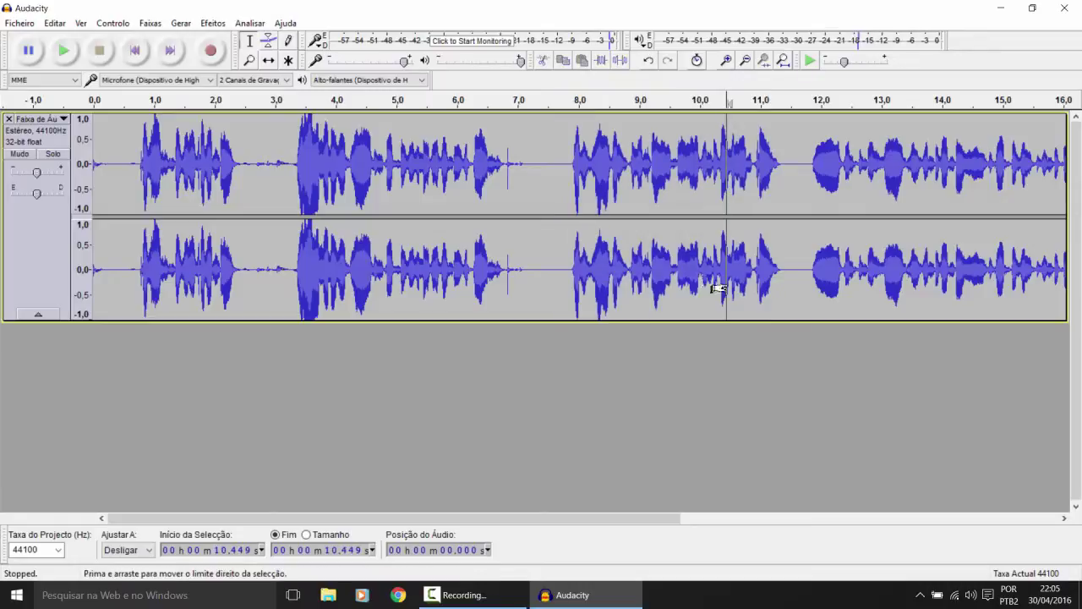
drag(563, 286, 8, 220)
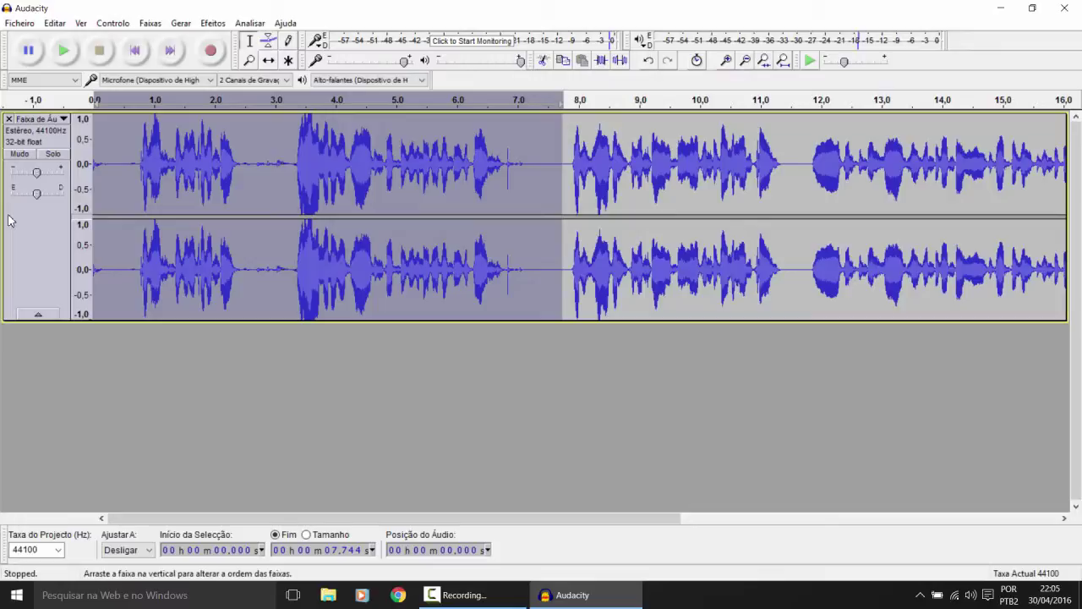
key(Delete)
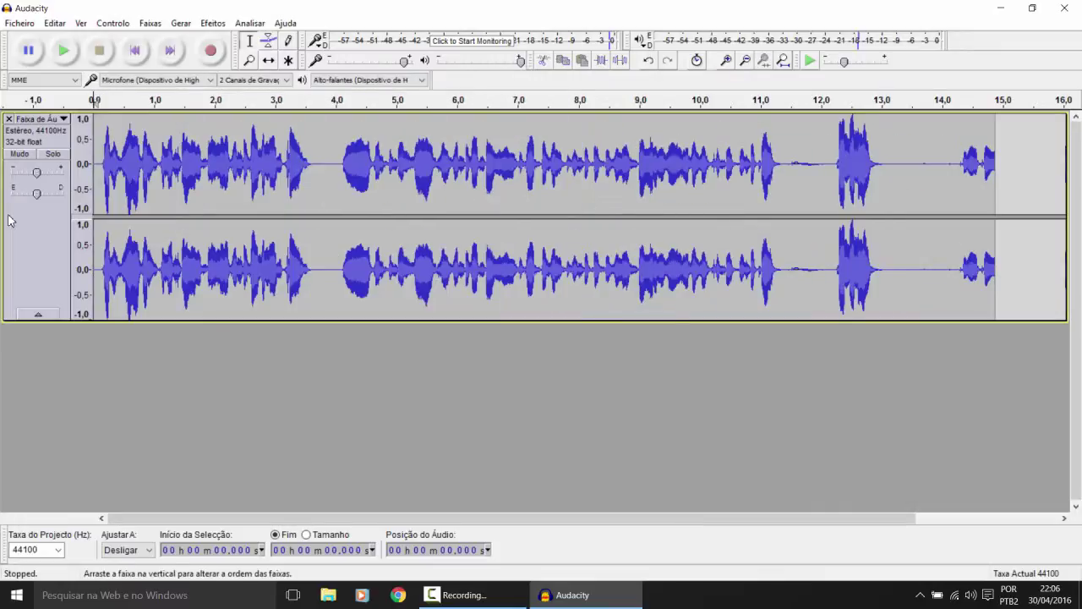
Step: Delete the unwanted end of the recording from about 11.48 s onward, and clear the selection
click(787, 279)
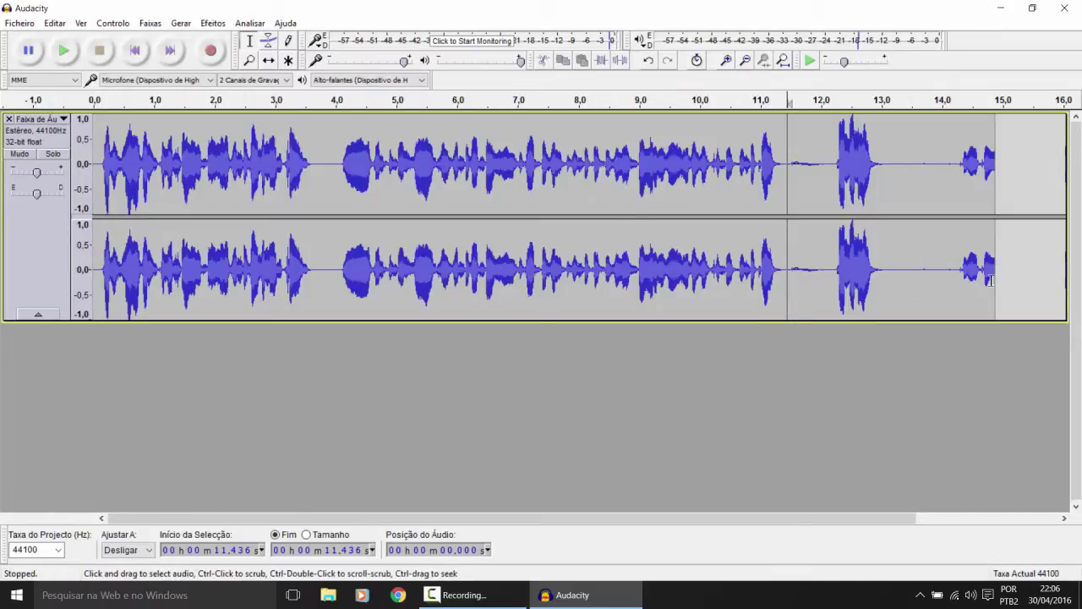
drag(1028, 280, 789, 280)
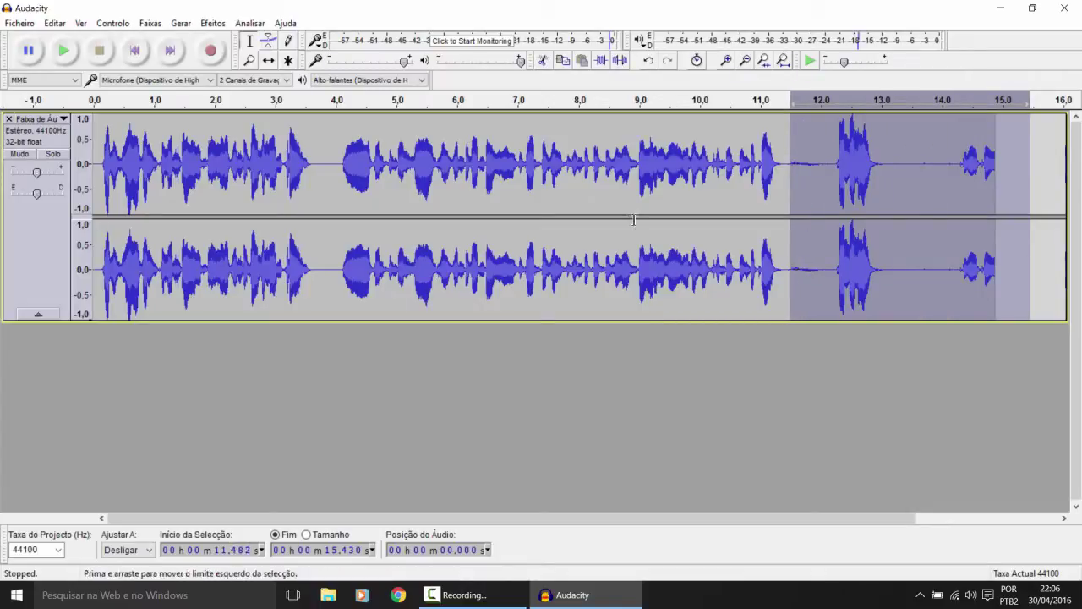
key(Delete)
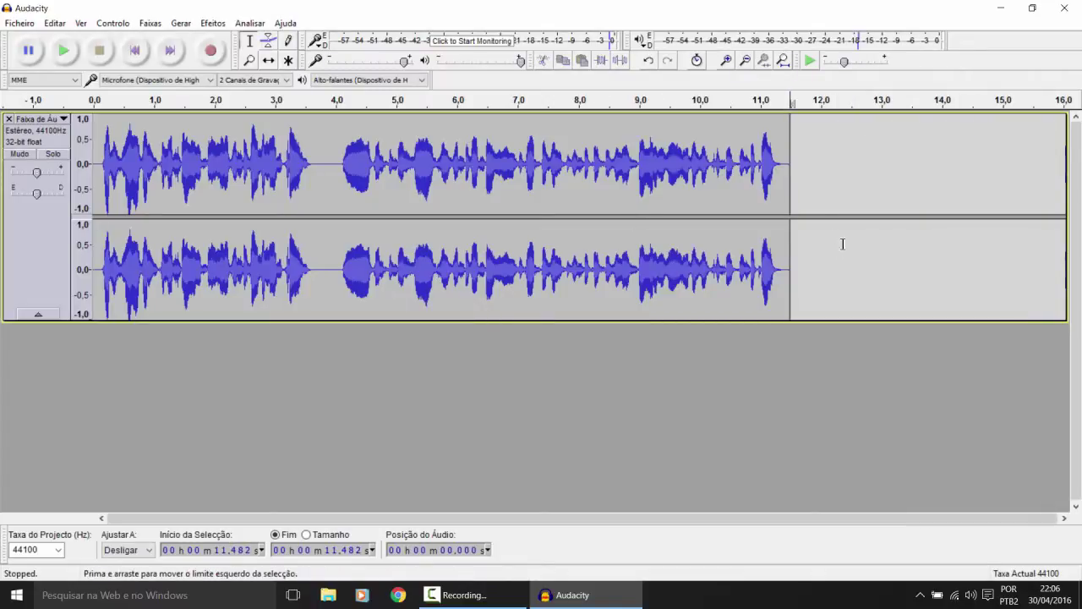
click(651, 148)
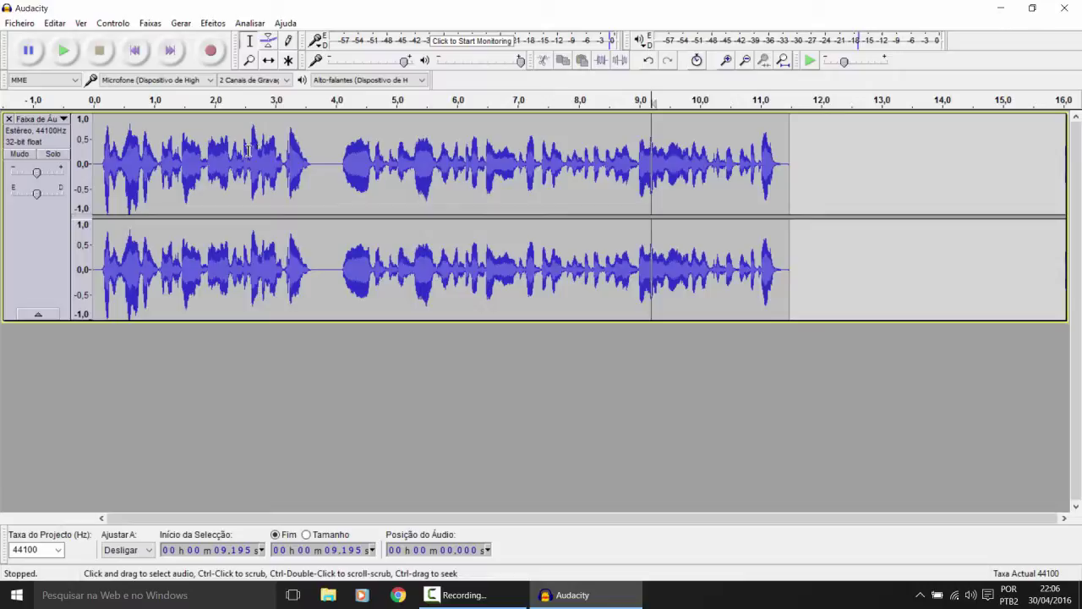
Step: Examine the file types offered for exporting the audio, and leave the export without saving
click(21, 19)
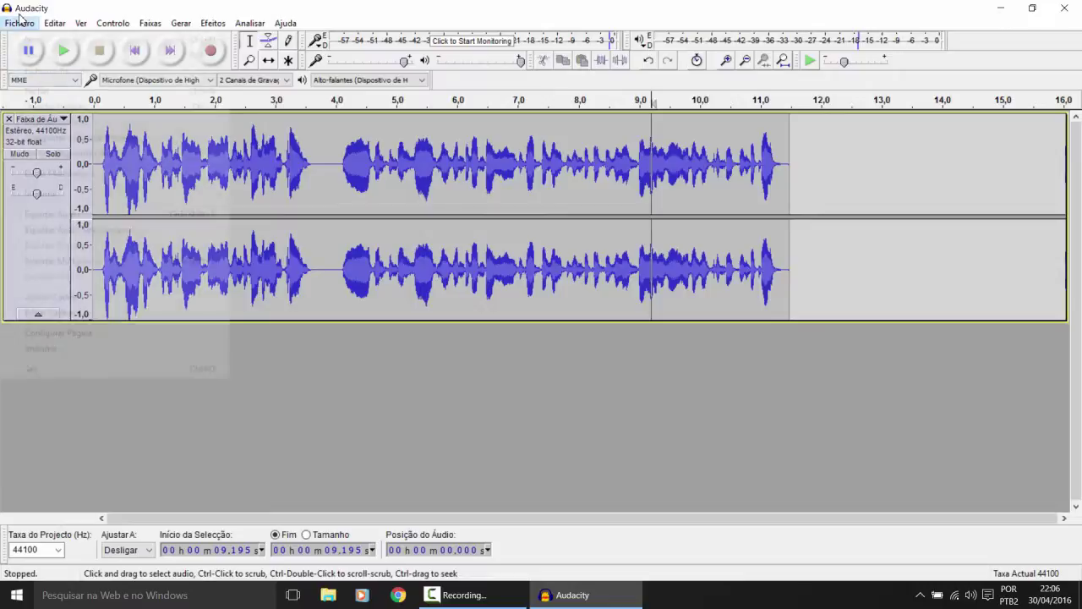
key(Down)
key(Down)
key(Down)
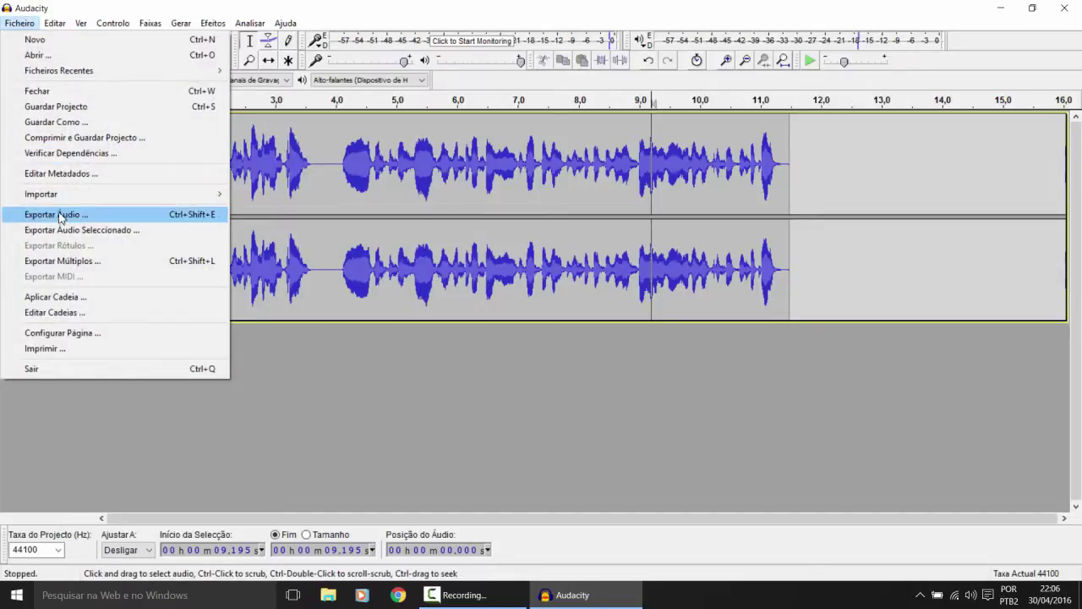
key(Return)
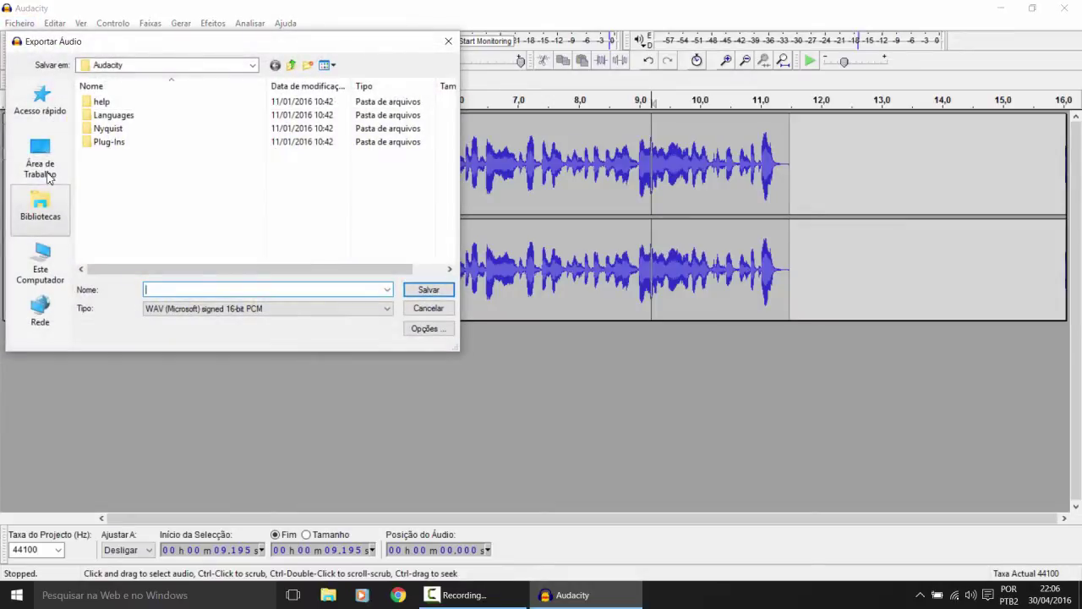
click(181, 309)
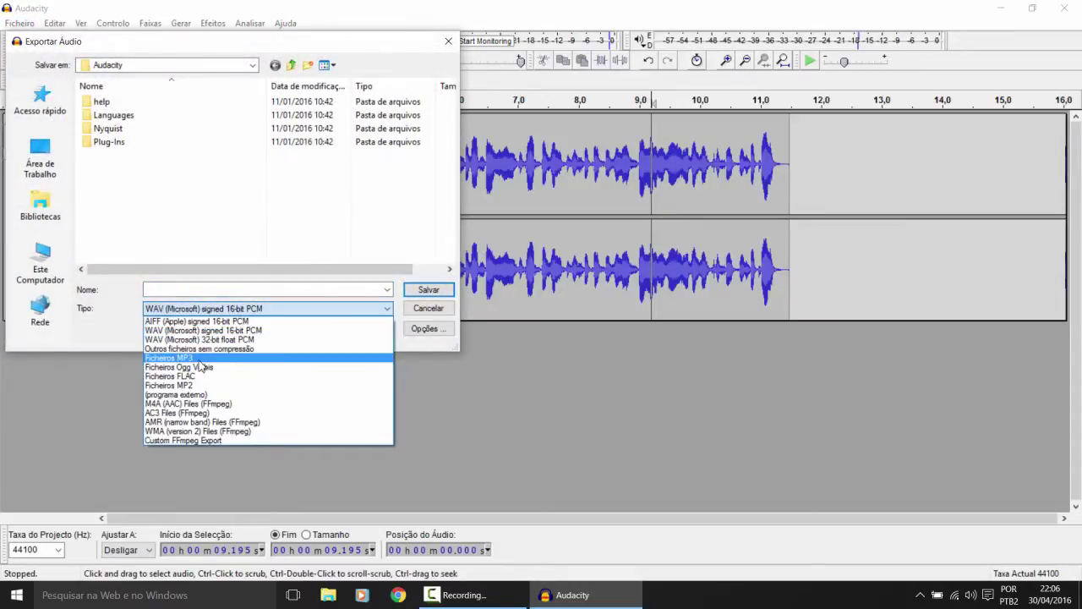
click(275, 235)
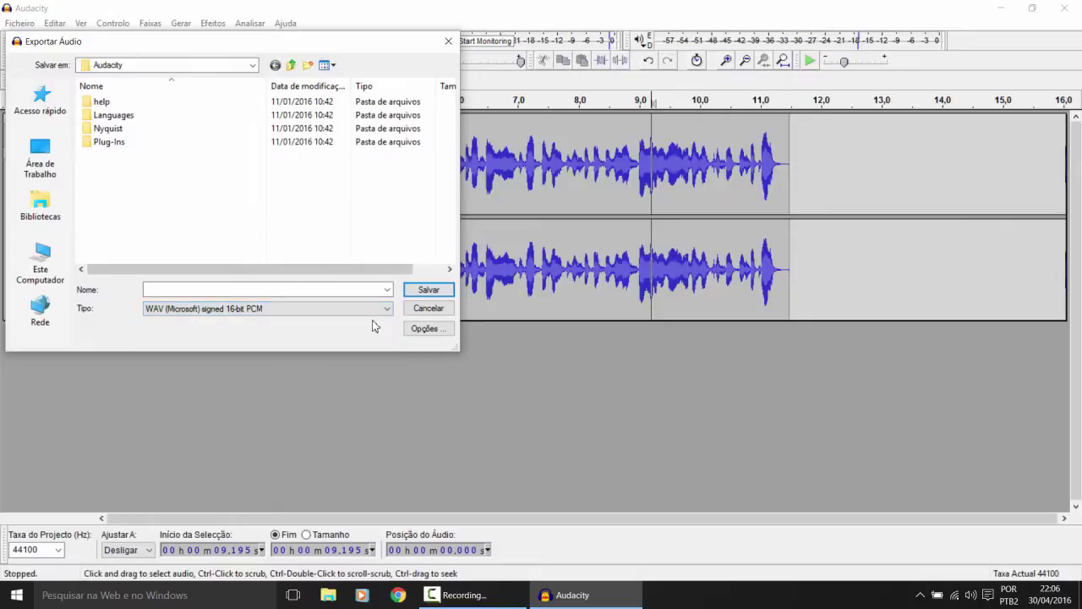
click(419, 310)
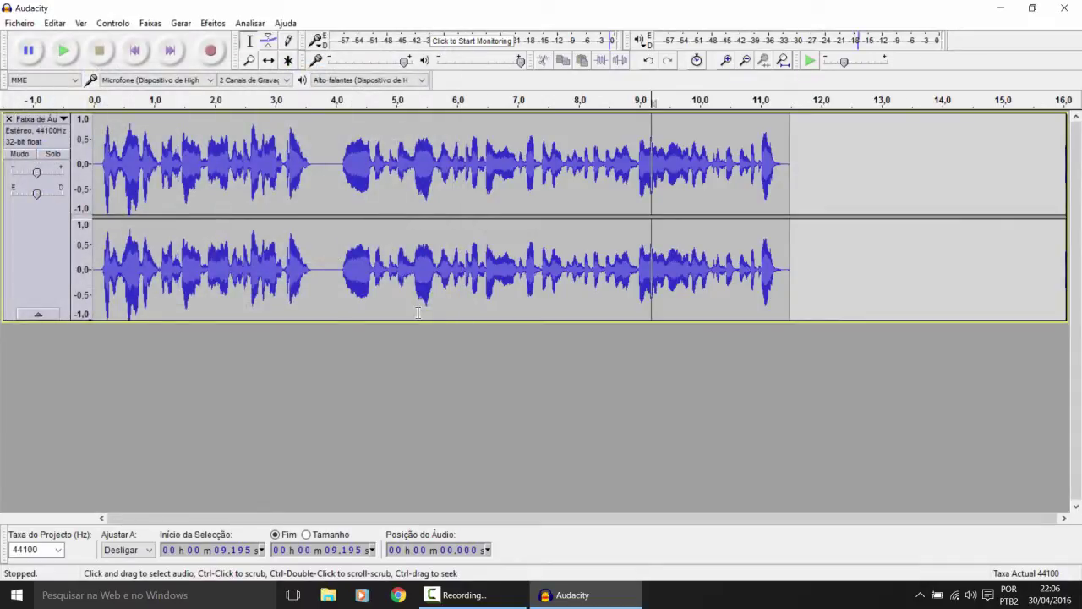